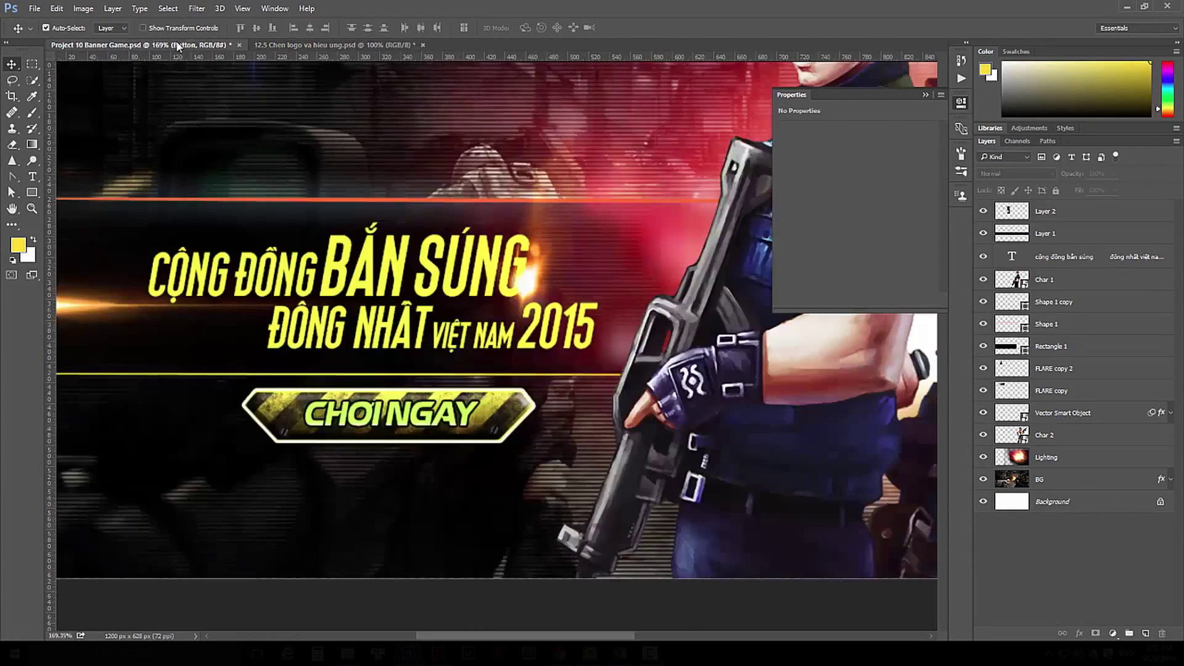
# Step: Examine the CHƠI NGAY button on the Project 10 Banner Game design and return to the logo and effects banner document
pyautogui.keyDown('ctrl'); pyautogui.click(400, 419); pyautogui.keyUp('ctrl')
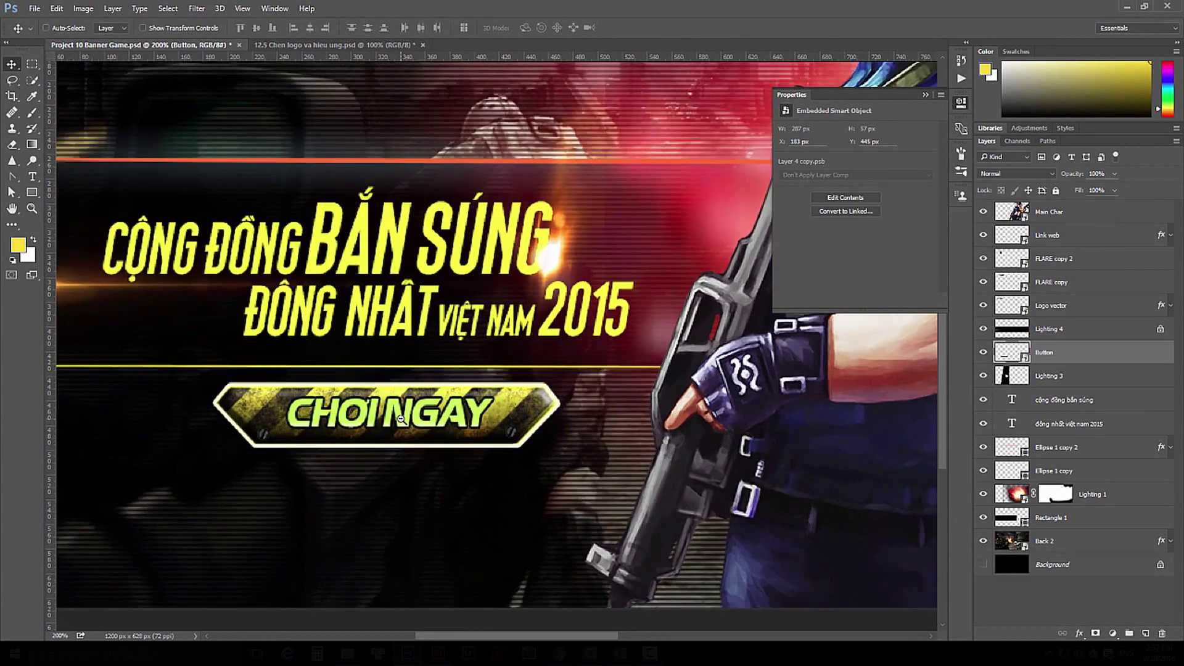
pyautogui.keyDown('ctrl'); pyautogui.keyDown('alt'); pyautogui.click(401, 420); pyautogui.keyUp('alt'); pyautogui.keyUp('ctrl')
pyautogui.click(342, 45)
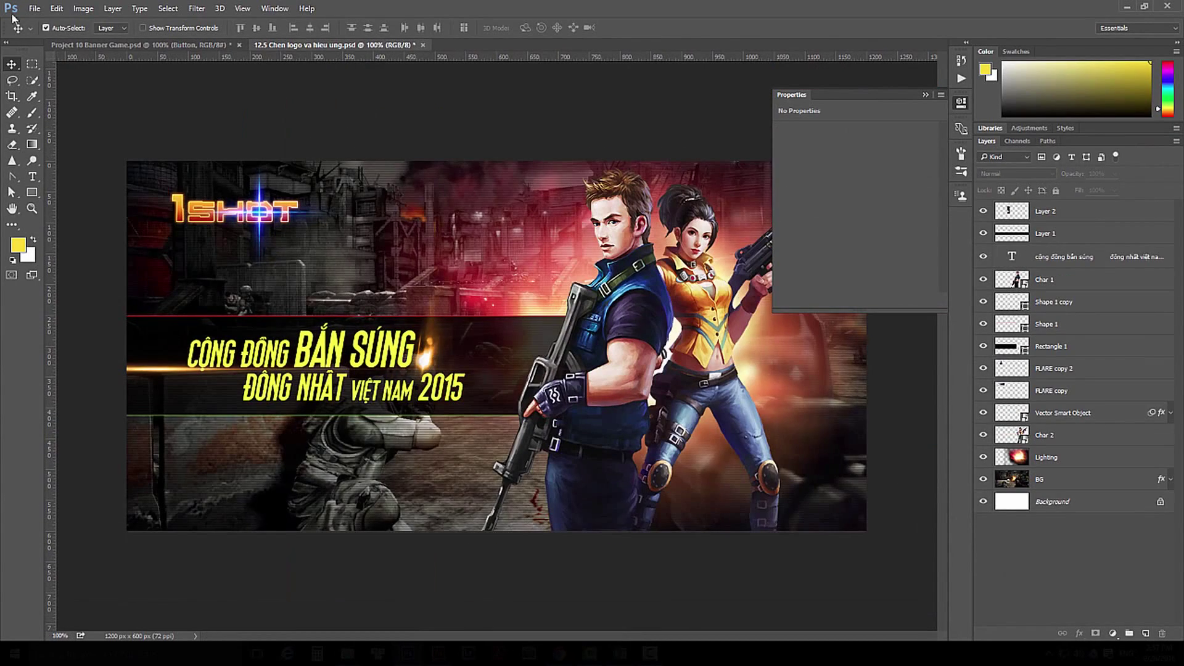
# Step: Create a new 200 × 100 pixel RGB document at 72 pixels/inch with a white background
pyautogui.click(35, 8)
pyautogui.click(111, 23)
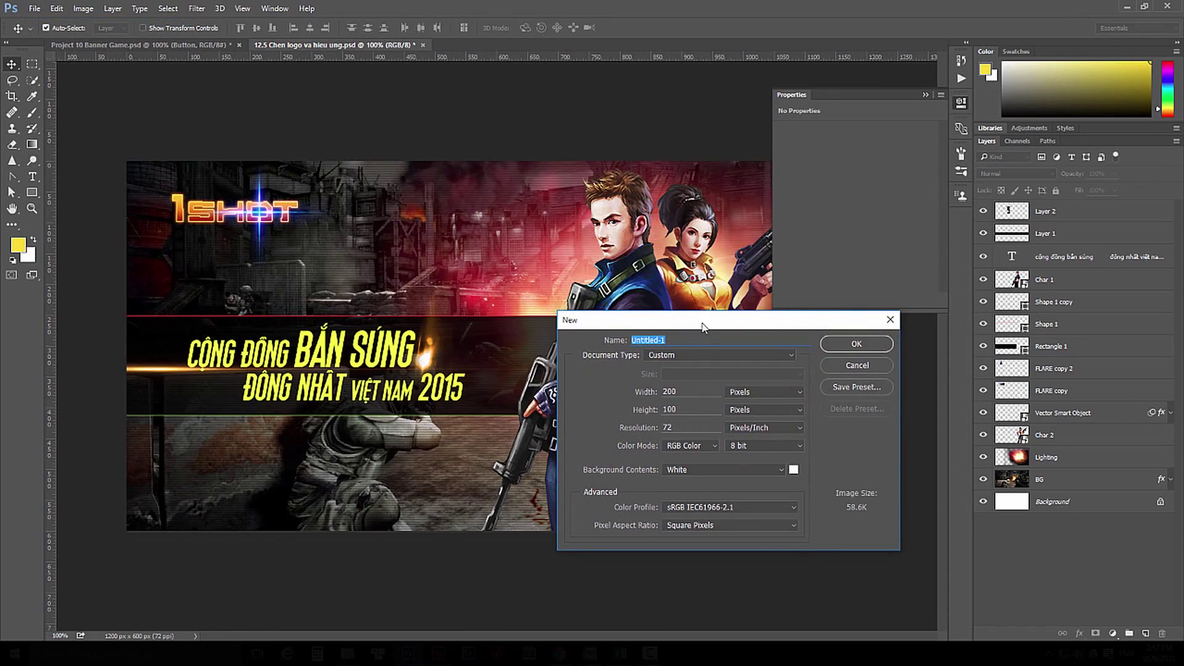
pyautogui.moveTo(702, 327); pyautogui.dragTo(509, 250)
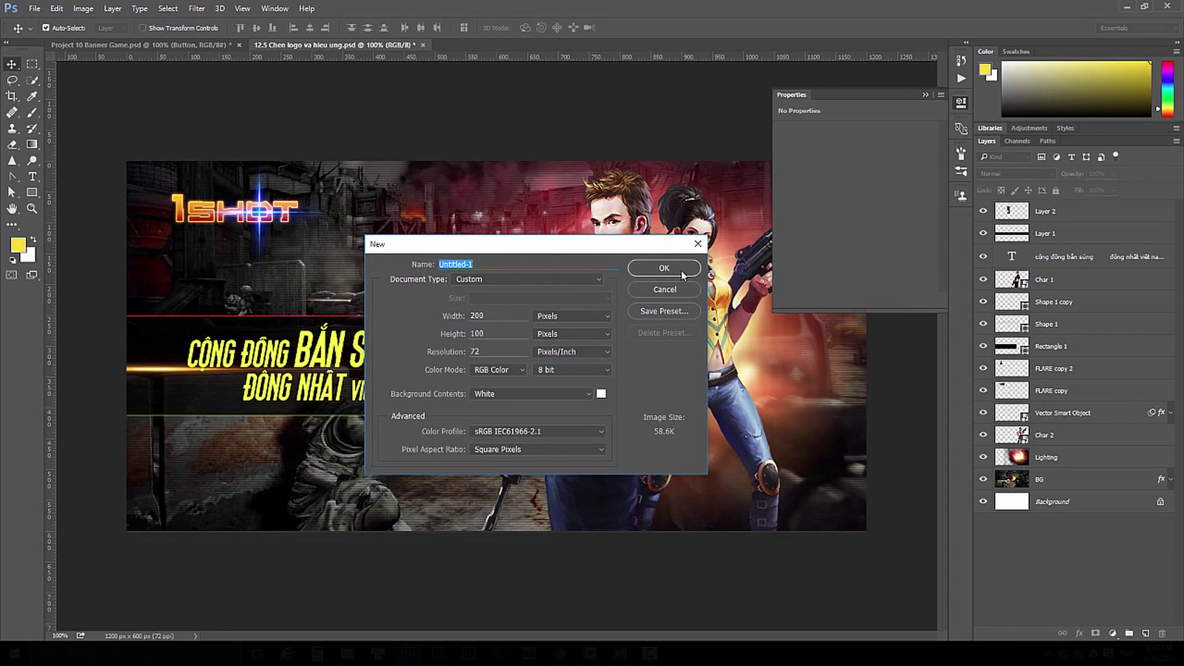
pyautogui.click(664, 268)
pyautogui.hotkey('ctrl', '+')
pyautogui.hotkey('ctrl', '+')
pyautogui.hotkey('ctrl', '+')
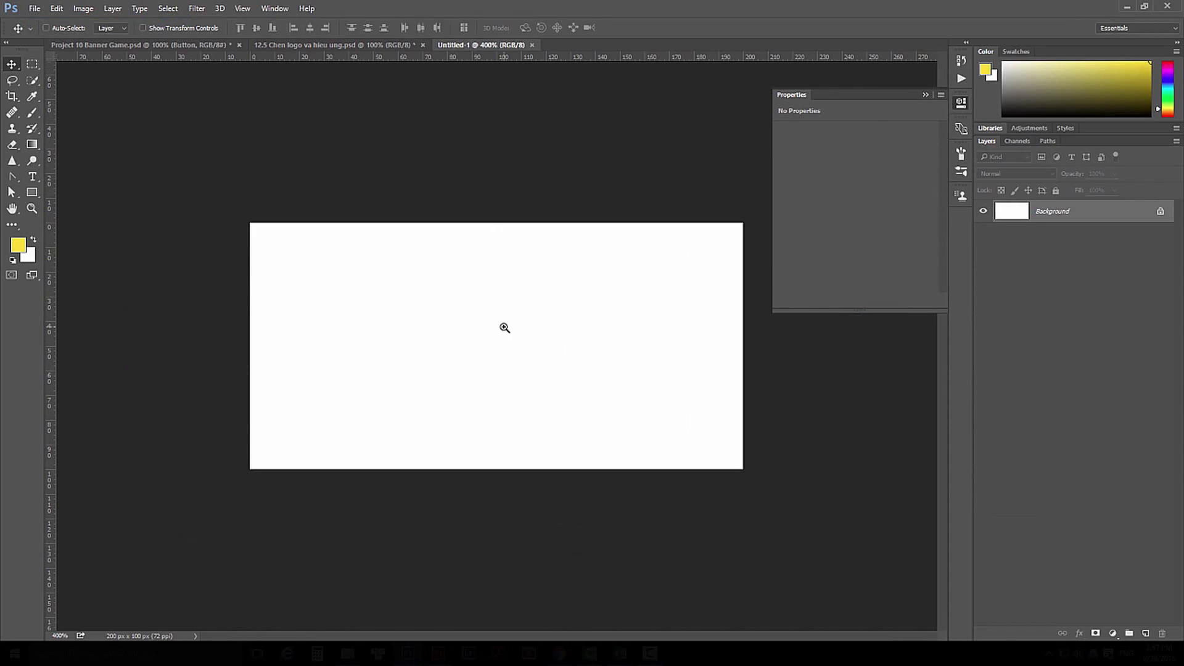
pyautogui.keyDown('ctrl'); pyautogui.click(504, 327); pyautogui.keyUp('ctrl')
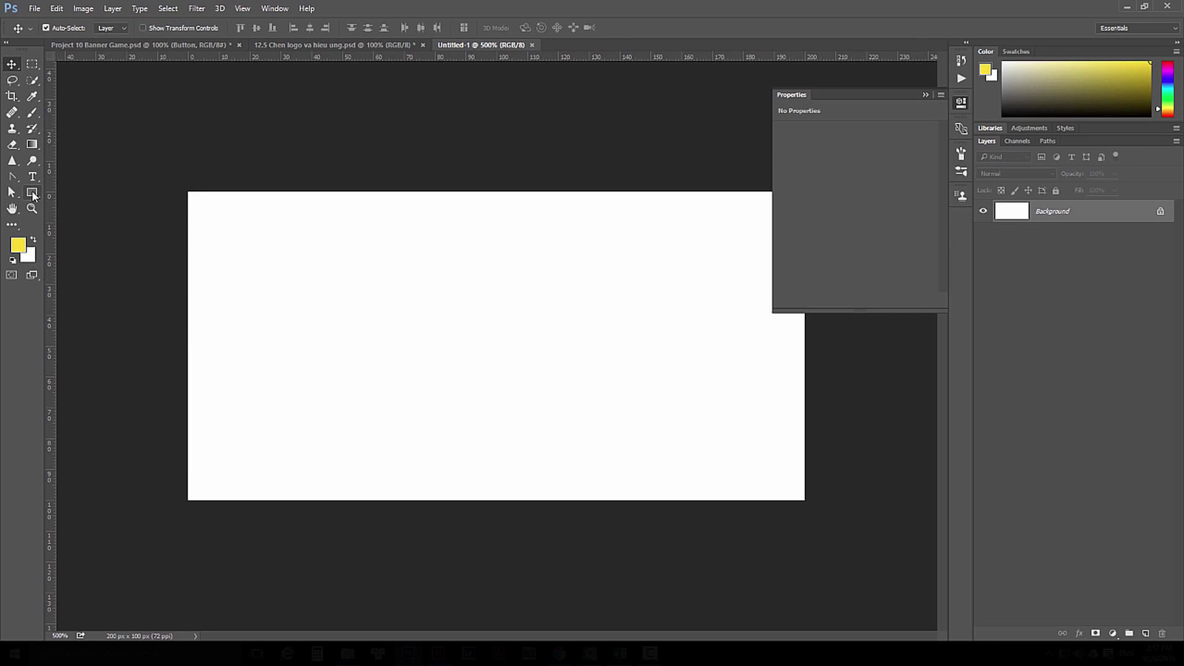
# Step: Draw a yellow rectangle about 136 × 45 px on the canvas and compare it with the reference banner's button
pyautogui.click(35, 196)
pyautogui.click(91, 194)
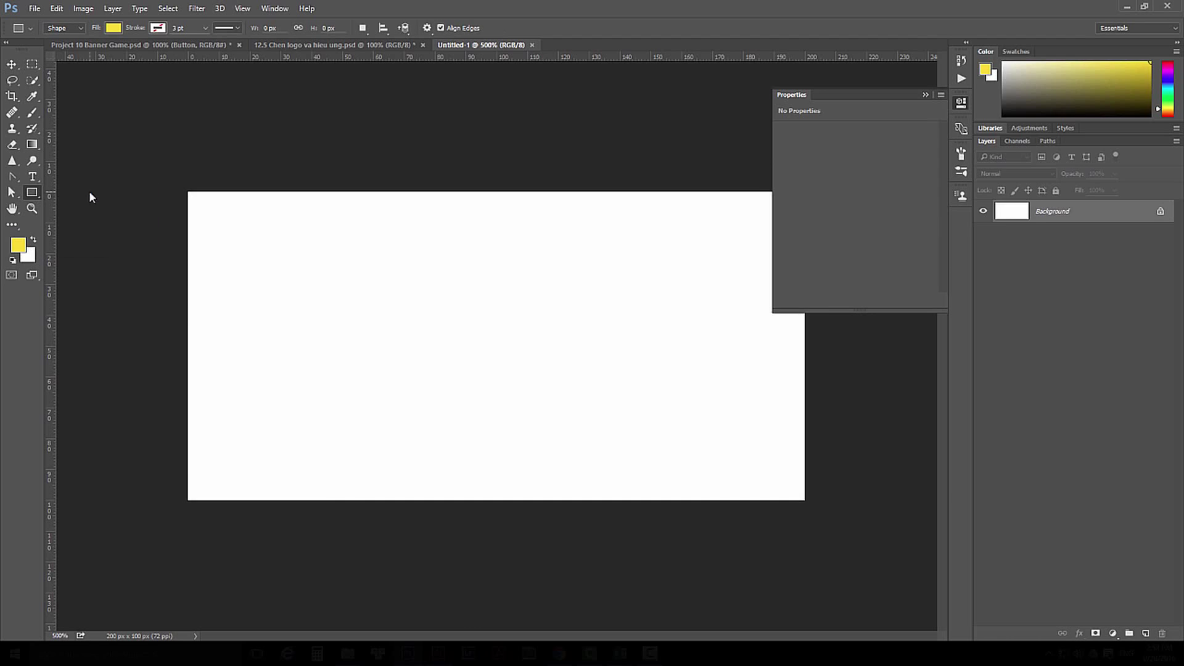
pyautogui.moveTo(281, 272); pyautogui.dragTo(700, 411)
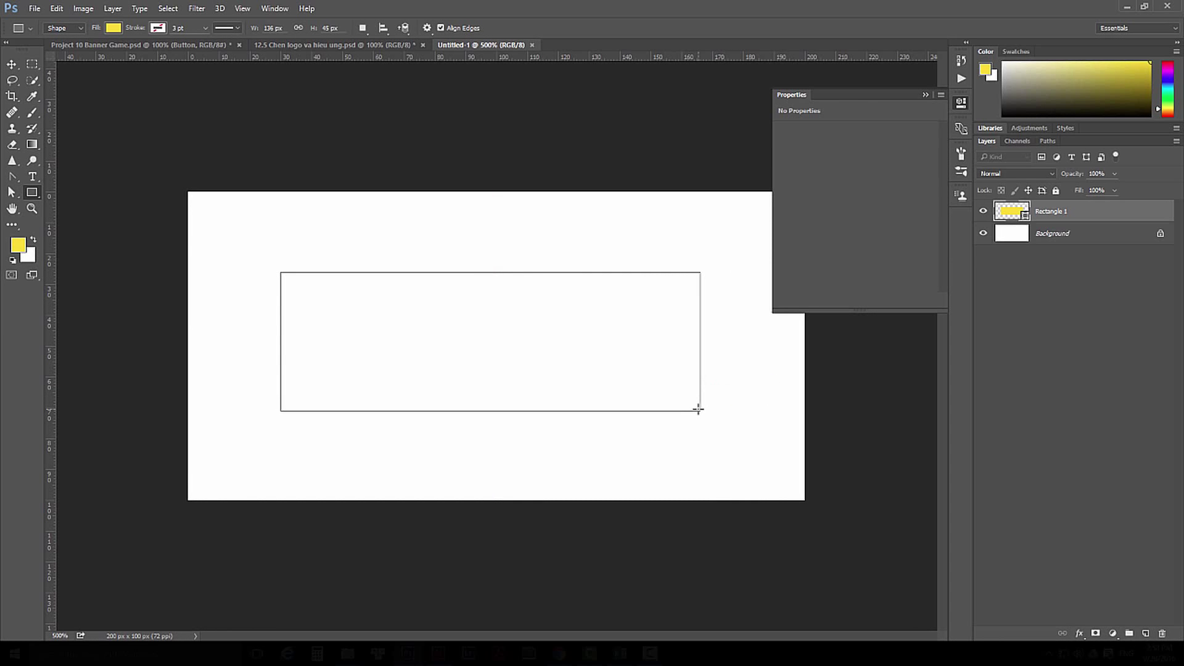
pyautogui.click(171, 44)
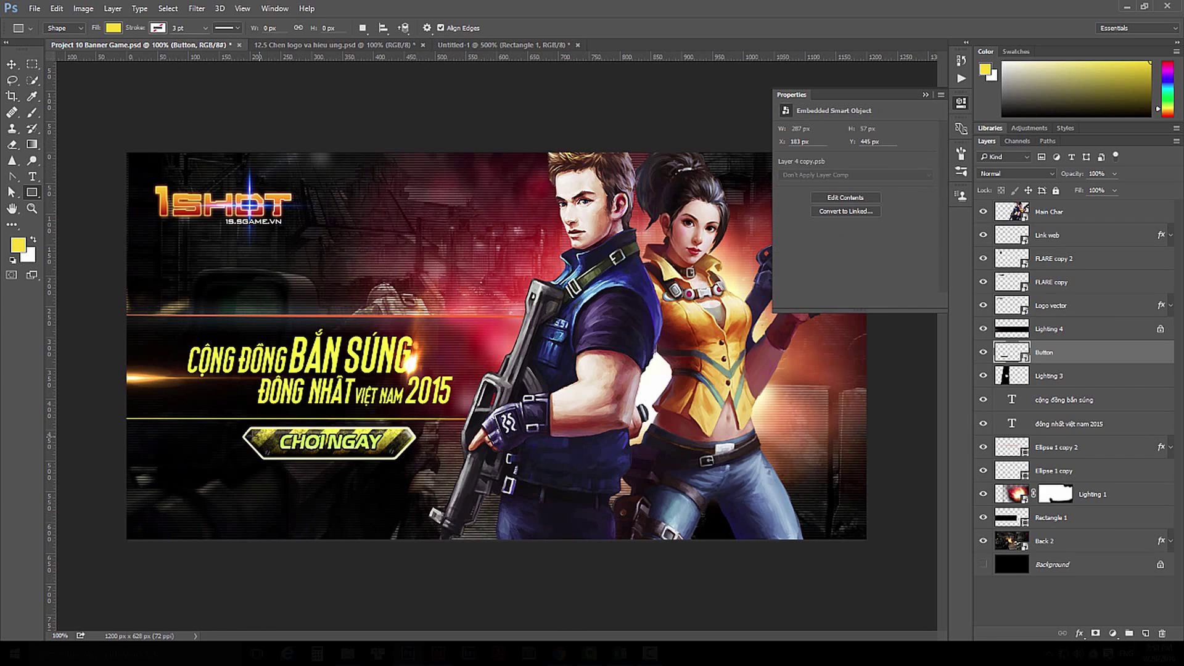
pyautogui.click(501, 45)
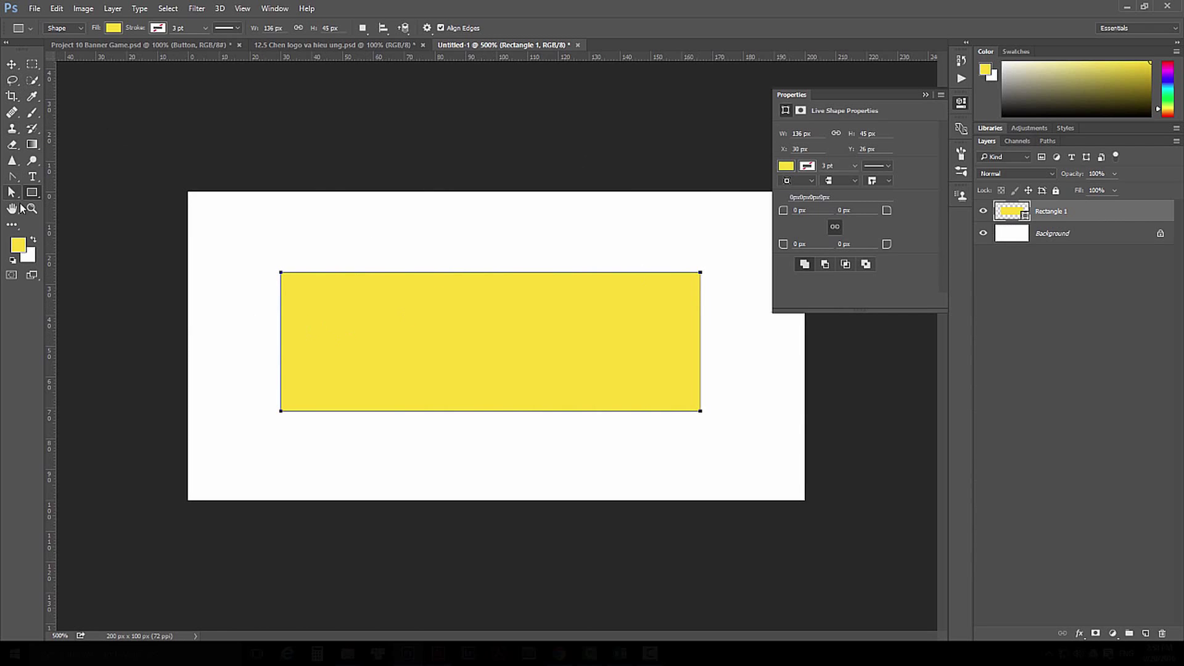
# Step: Add an anchor point to the upper part of each short side of the rectangle and move both outward into pointed ends
pyautogui.rightClick(12, 176)
pyautogui.click(55, 181)
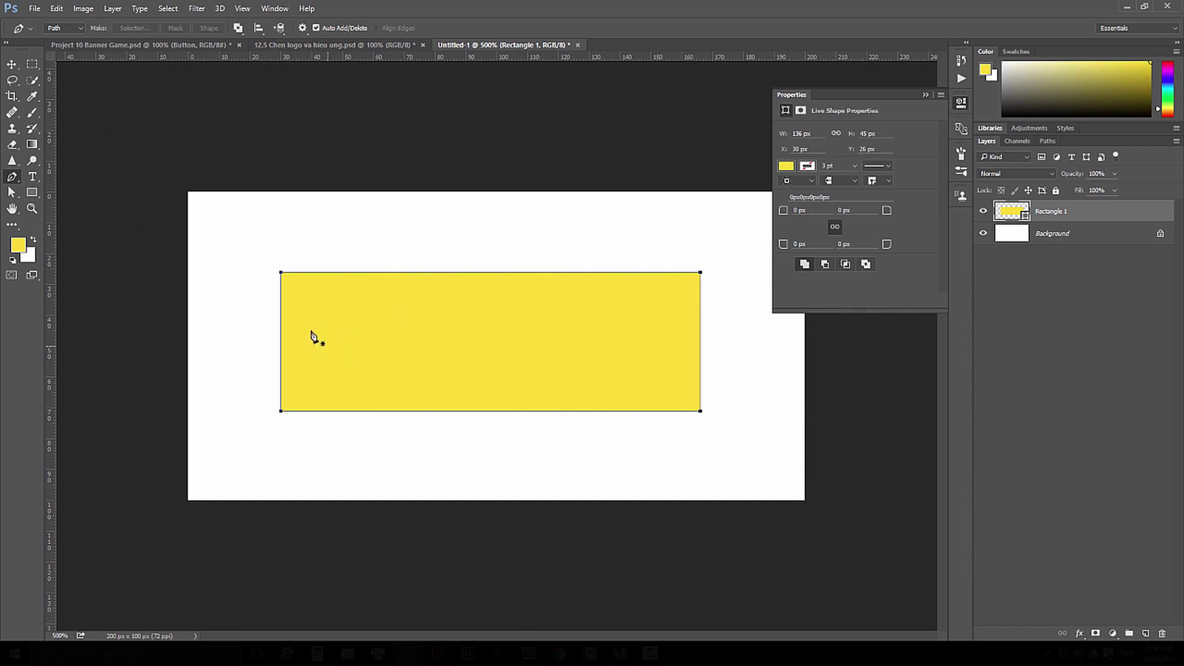
pyautogui.click(281, 309)
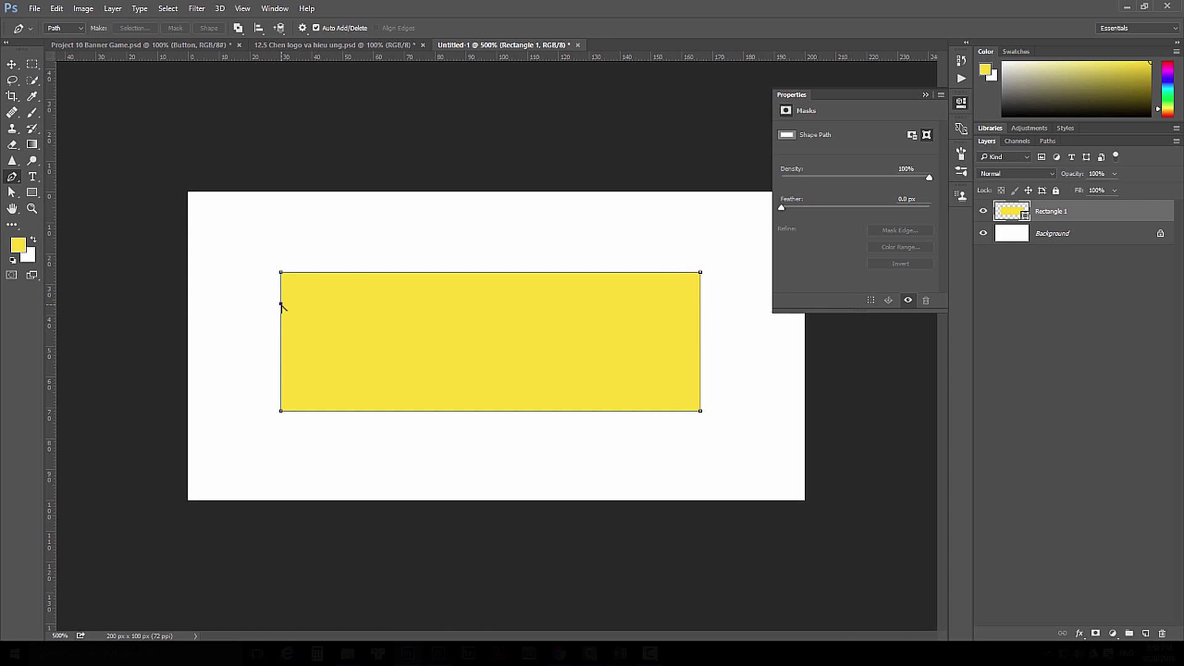
pyautogui.click(701, 306)
pyautogui.keyDown('alt'); pyautogui.click(700, 306); pyautogui.keyUp('alt')
pyautogui.moveTo(14, 193); pyautogui.dragTo(68, 196)
pyautogui.moveTo(282, 307); pyautogui.dragTo(257, 303)
pyautogui.moveTo(700, 306); pyautogui.dragTo(725, 306)
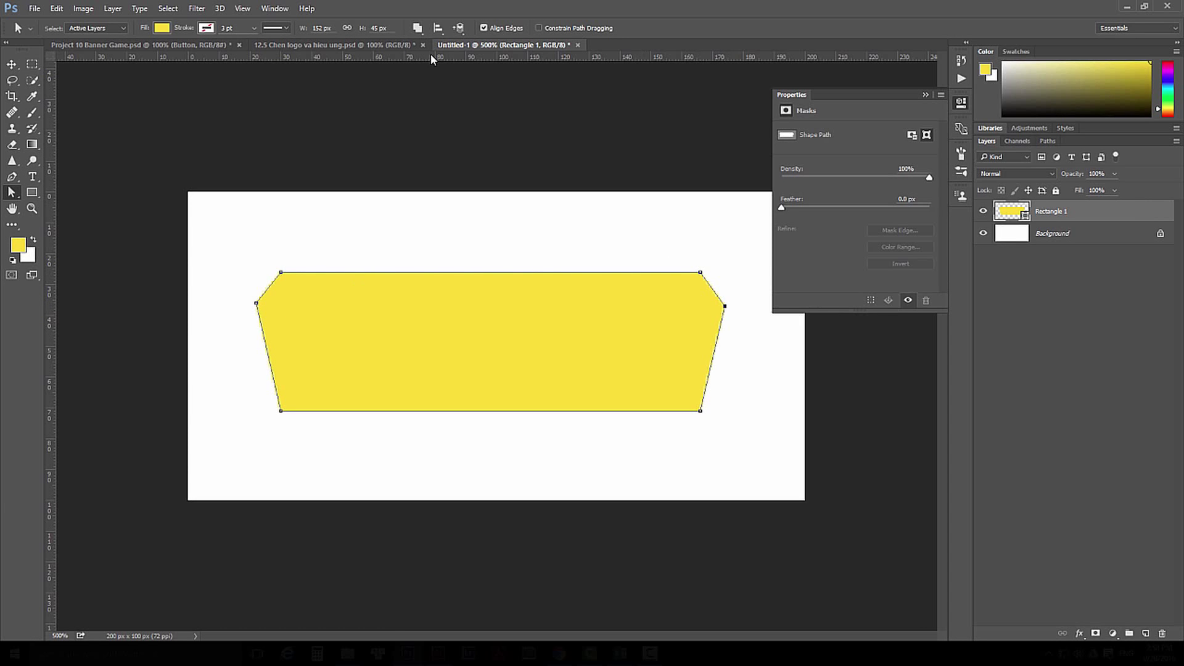
# Step: Place a horizontal guide at the height of the left side point and align the right side point to it
pyautogui.click(243, 8)
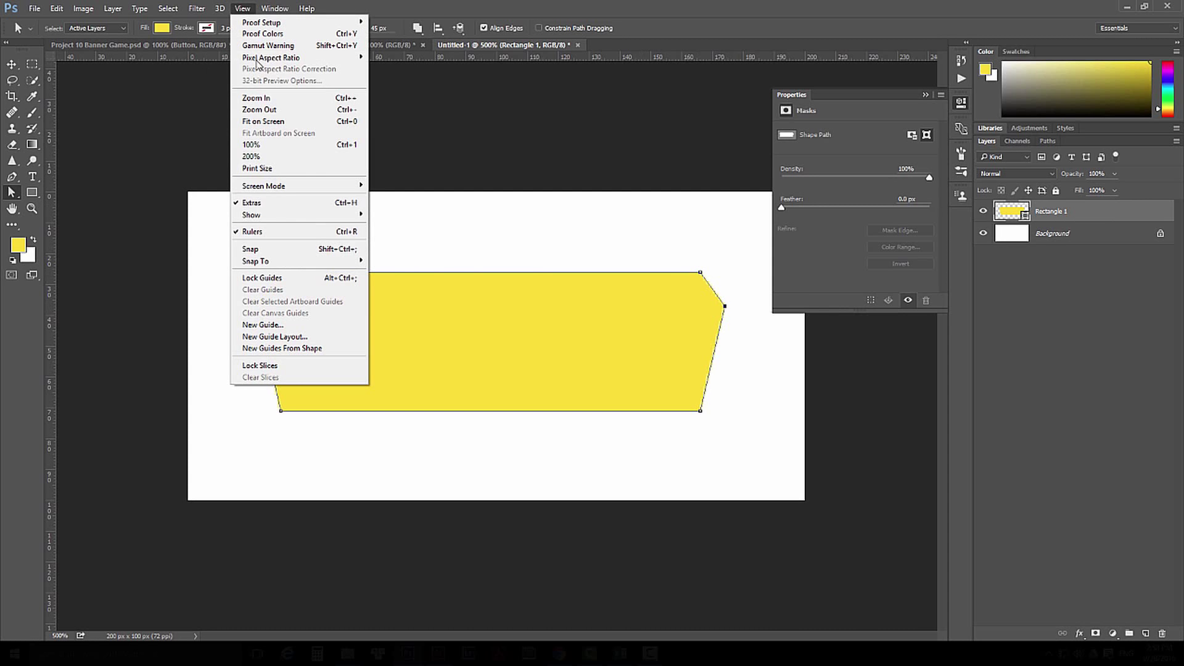
pyautogui.click(424, 53)
pyautogui.moveTo(423, 54); pyautogui.dragTo(436, 303)
pyautogui.moveTo(685, 264); pyautogui.dragTo(579, 317)
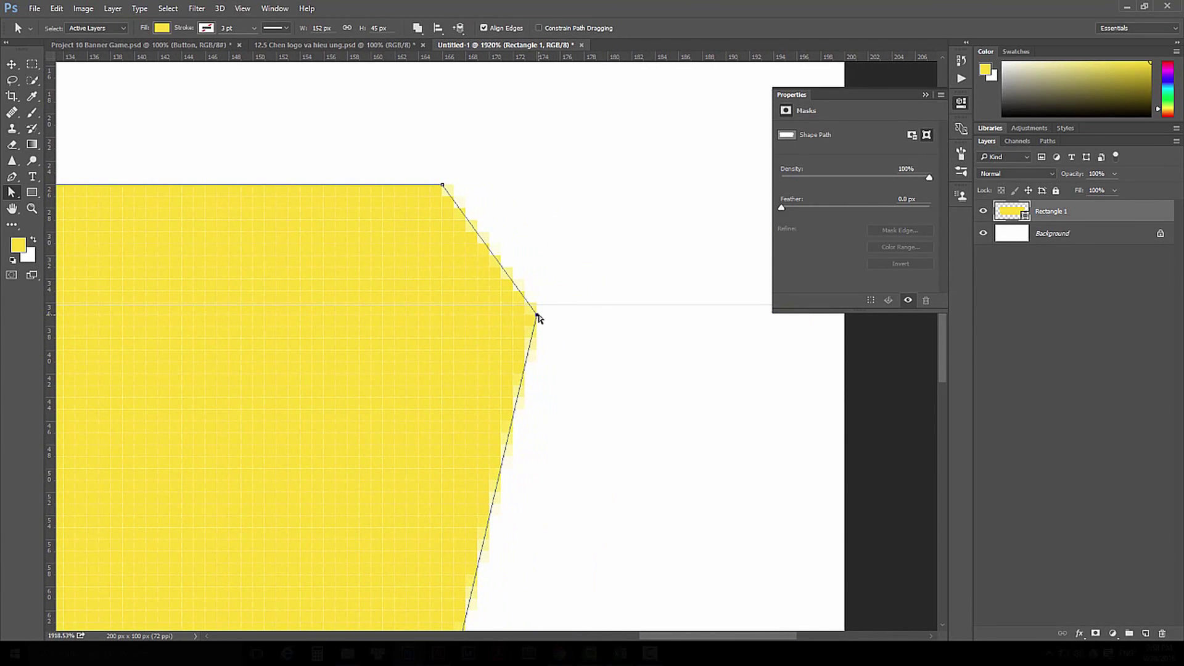
pyautogui.moveTo(539, 317); pyautogui.dragTo(548, 311)
pyautogui.moveTo(465, 317); pyautogui.dragTo(397, 352)
pyautogui.keyDown('alt'); pyautogui.click(480, 336); pyautogui.keyUp('alt')
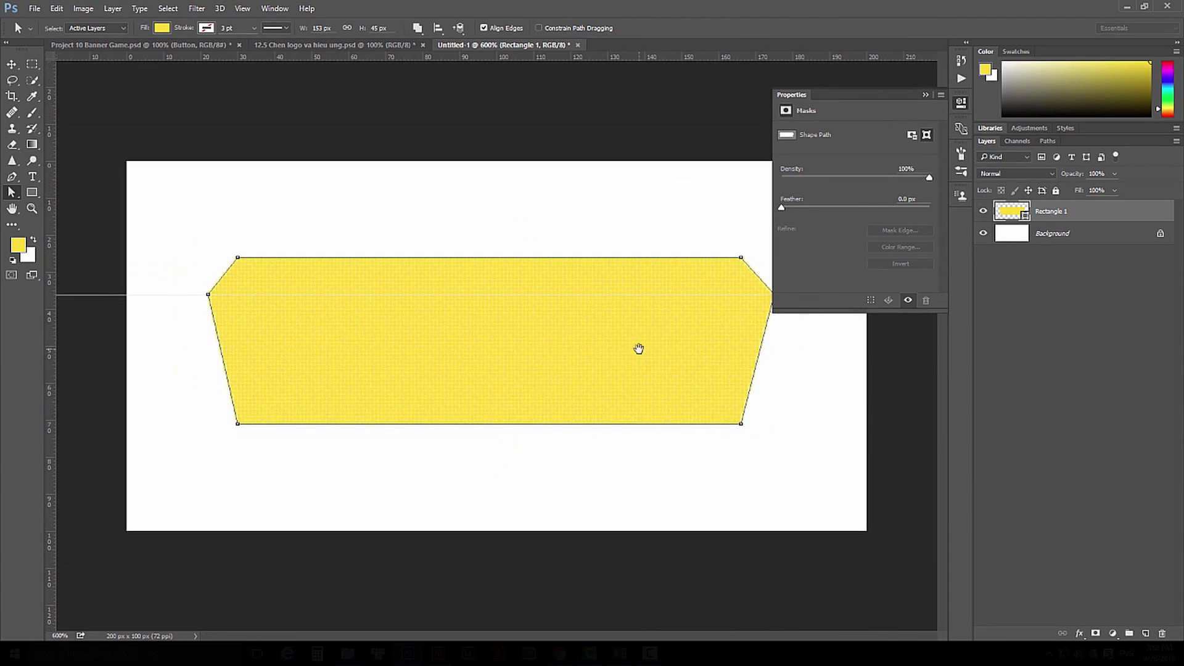
# Step: Move the shape's two bottom corner points inward so the sides slant, and remove the horizontal guide
pyautogui.moveTo(253, 424); pyautogui.dragTo(267, 425)
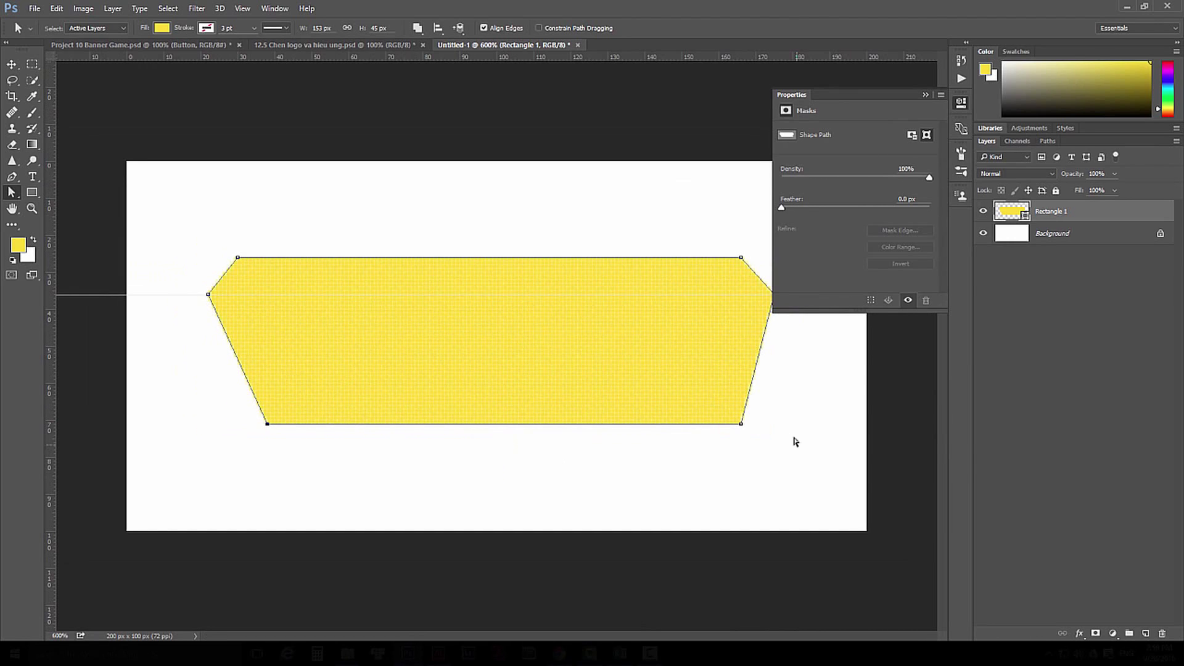
pyautogui.moveTo(742, 425); pyautogui.dragTo(716, 425)
pyautogui.keyDown('alt'); pyautogui.click(558, 335); pyautogui.keyUp('alt')
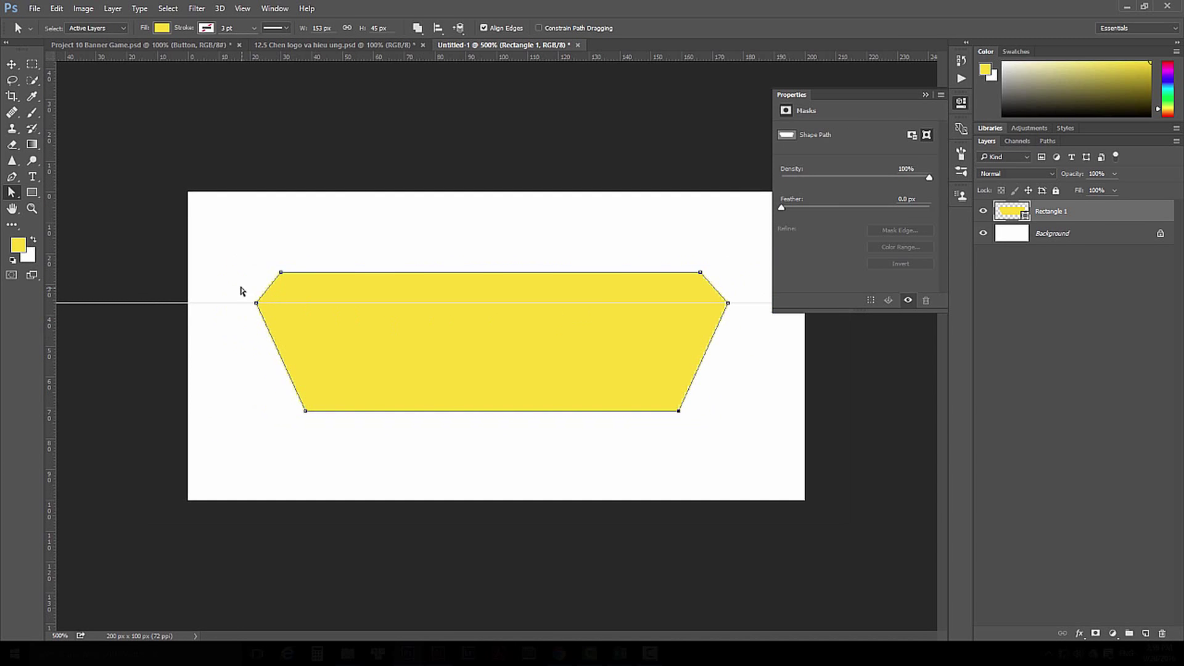
pyautogui.click(222, 312)
pyautogui.press('v')
pyautogui.moveTo(220, 302); pyautogui.dragTo(266, 56)
# Step: Lower both side points of the shape slightly and move its bottom corners further inward
pyautogui.press('a')
pyautogui.moveTo(240, 295); pyautogui.dragTo(725, 312)
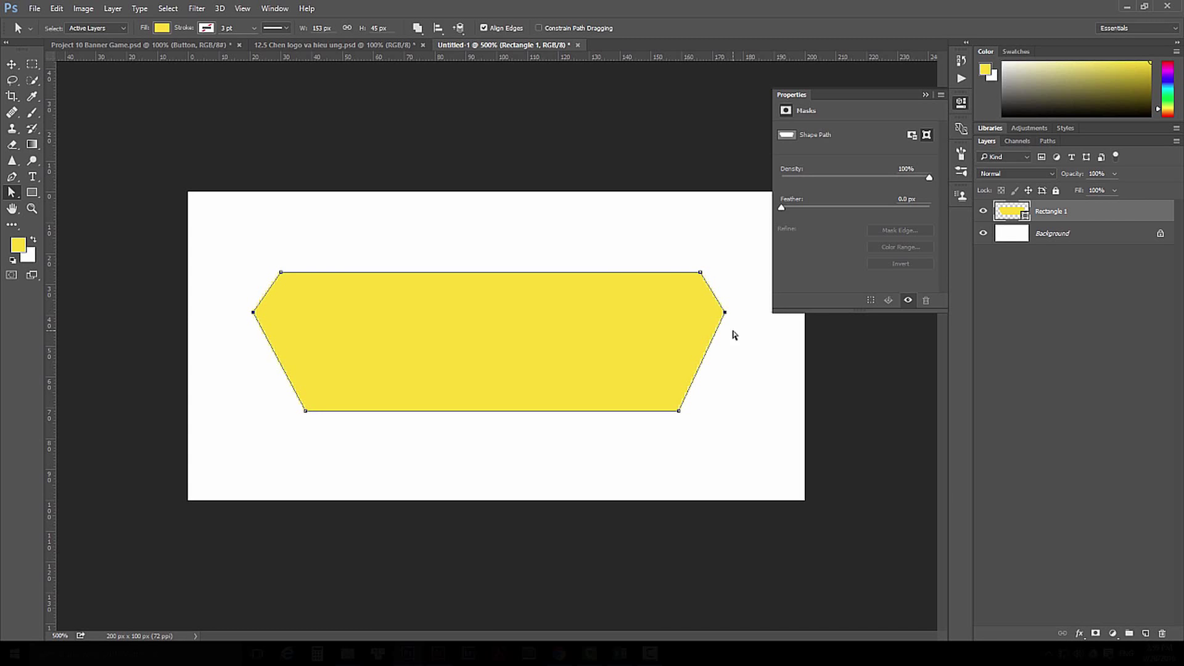
pyautogui.moveTo(679, 411); pyautogui.dragTo(670, 414)
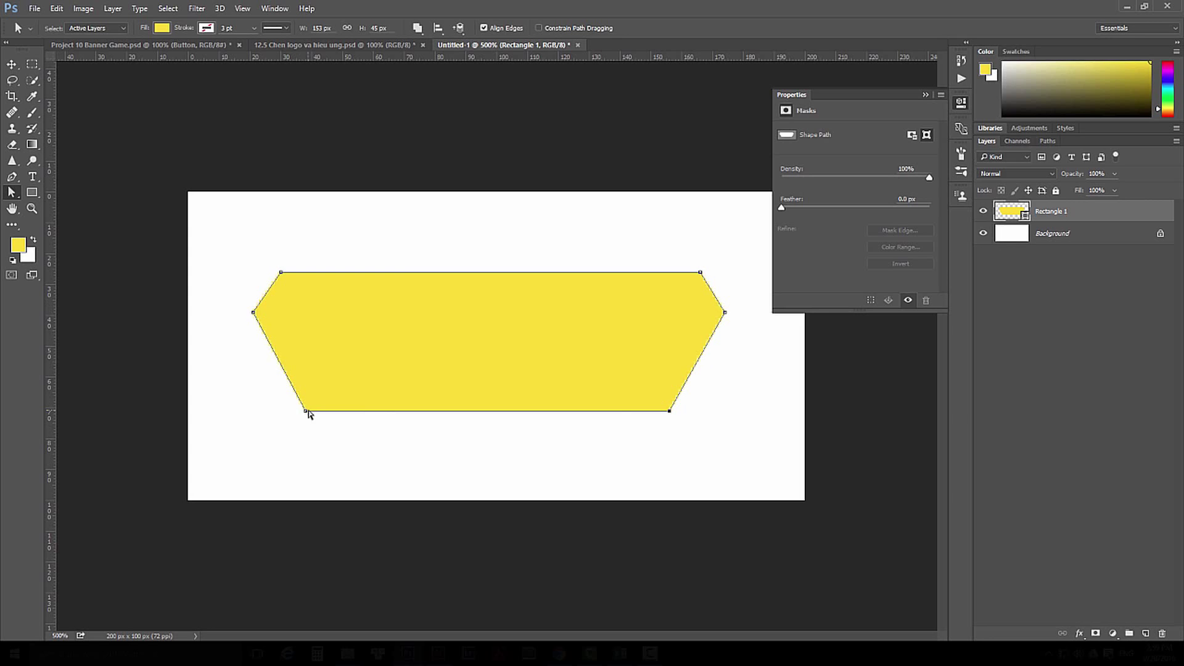
pyautogui.moveTo(305, 412); pyautogui.dragTo(316, 412)
pyautogui.moveTo(669, 412); pyautogui.dragTo(661, 414)
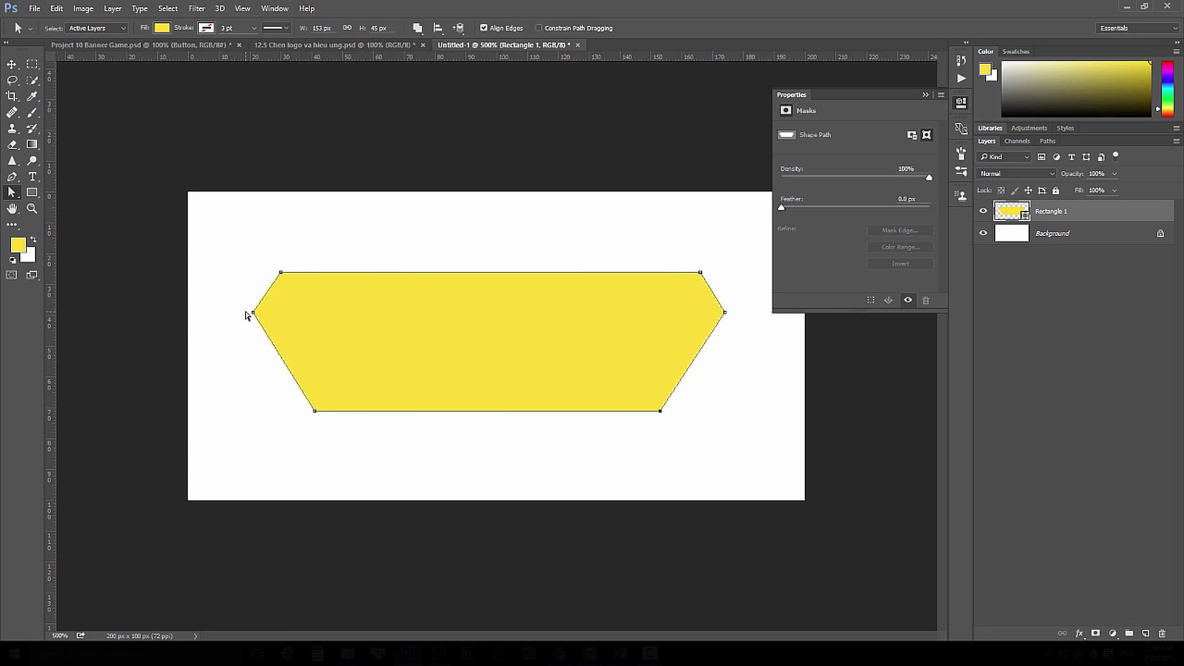
# Step: Check the reference button, raise the shape's two bottom corner points to flatten it, and center the shape on the canvas
pyautogui.click(140, 45)
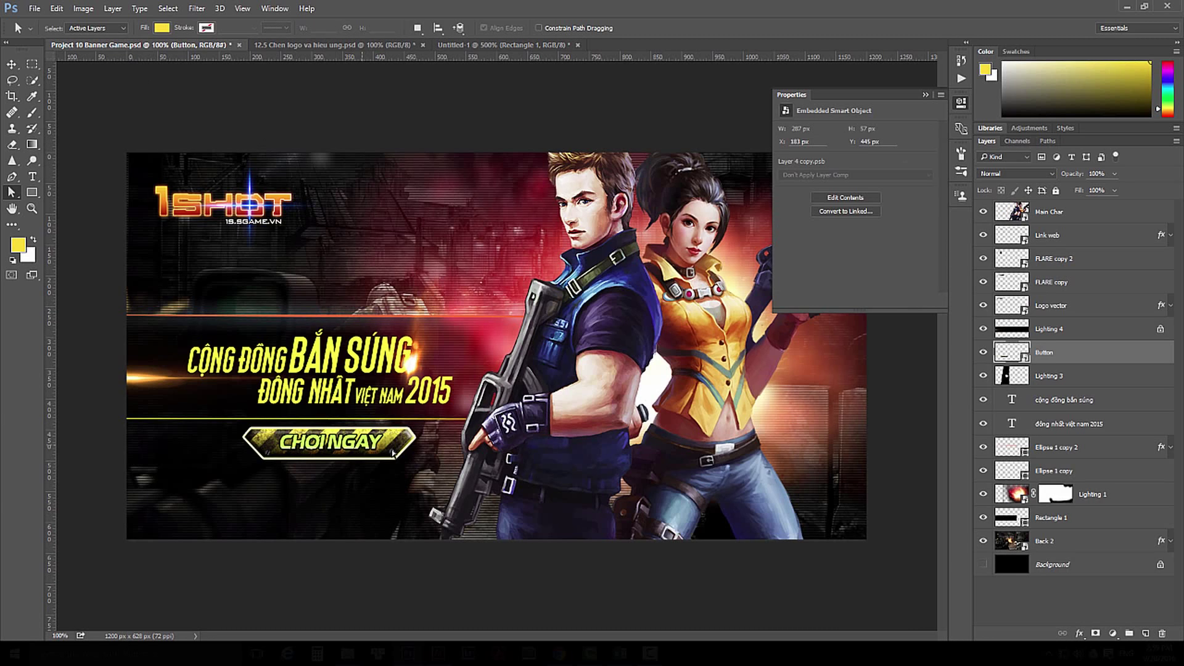
pyautogui.click(494, 42)
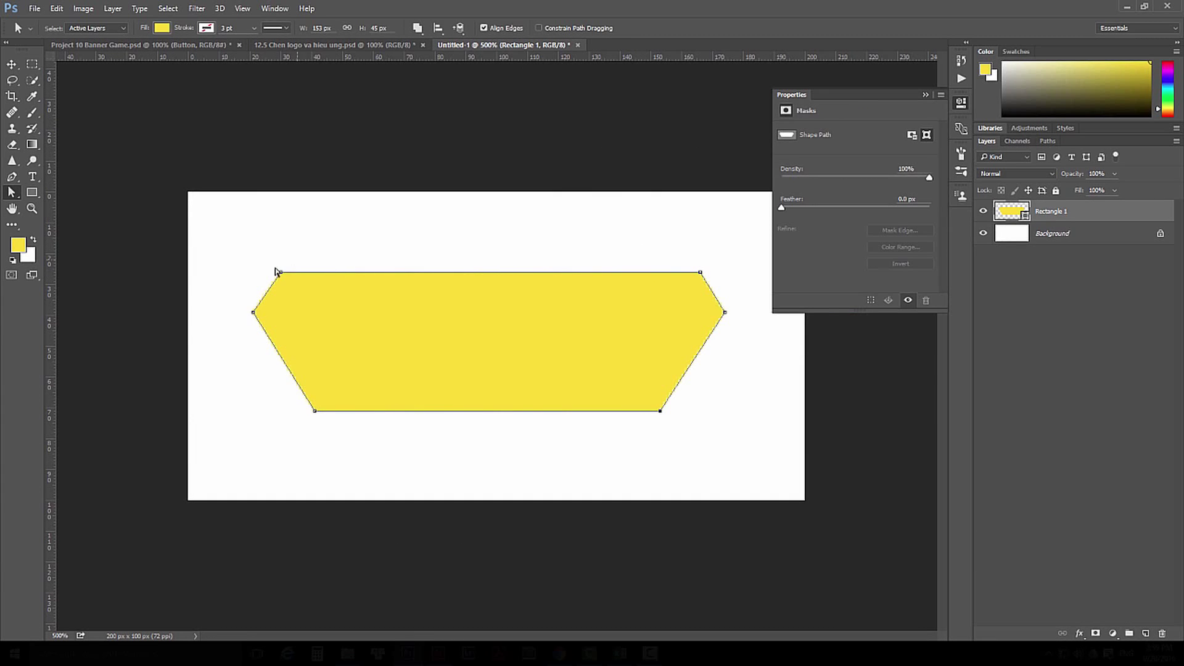
pyautogui.moveTo(265, 386); pyautogui.dragTo(723, 455)
pyautogui.moveTo(662, 412); pyautogui.dragTo(661, 377)
pyautogui.press('v')
pyautogui.moveTo(407, 301)
pyautogui.mouseDown()
pyautogui.moveTo(438, 330)
pyautogui.moveTo(425, 310)
pyautogui.mouseUp()
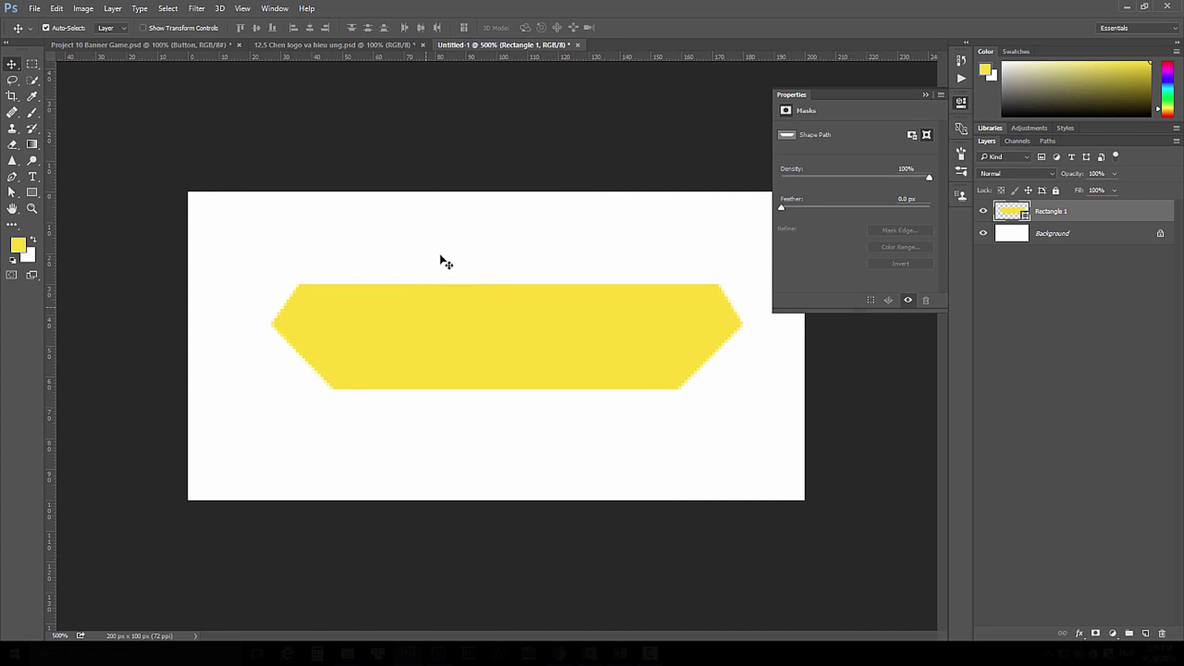
pyautogui.moveTo(561, 326); pyautogui.dragTo(558, 331)
# Step: Apply a Chisel Hard Bevel & Emboss to the shape with 261% depth, 5 px size, 31% highlight and 92% shadow opacity
pyautogui.doubleClick(1140, 216)
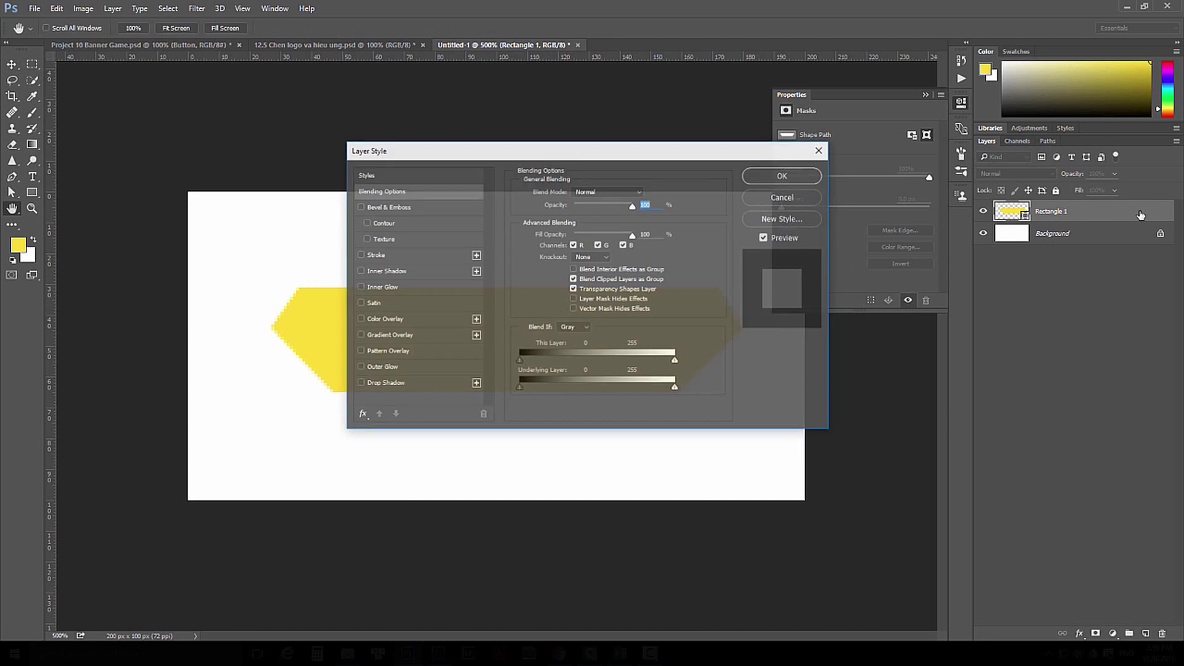
pyautogui.moveTo(661, 151); pyautogui.dragTo(928, 93)
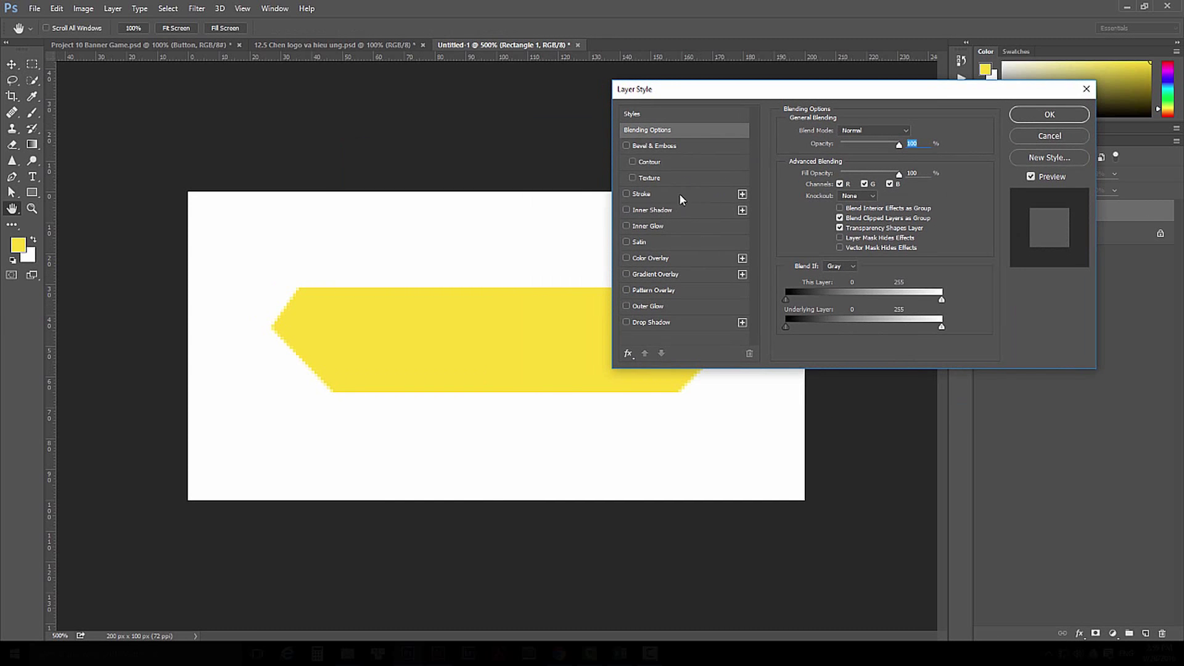
pyautogui.click(708, 149)
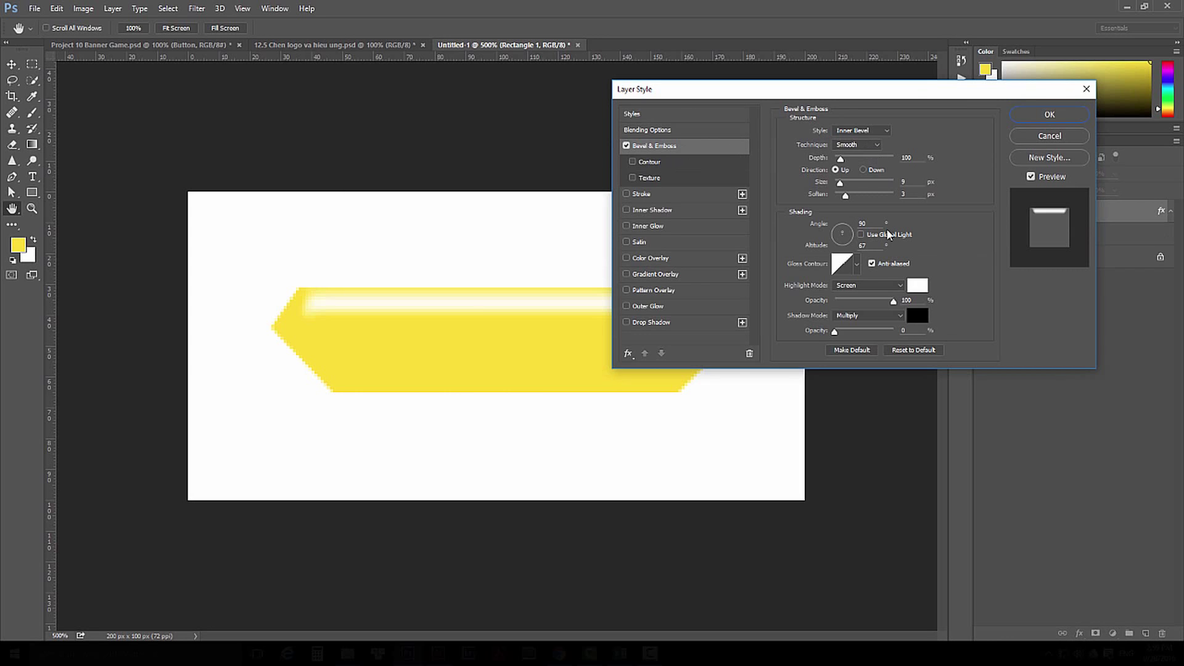
pyautogui.moveTo(834, 332); pyautogui.dragTo(888, 331)
pyautogui.click(867, 148)
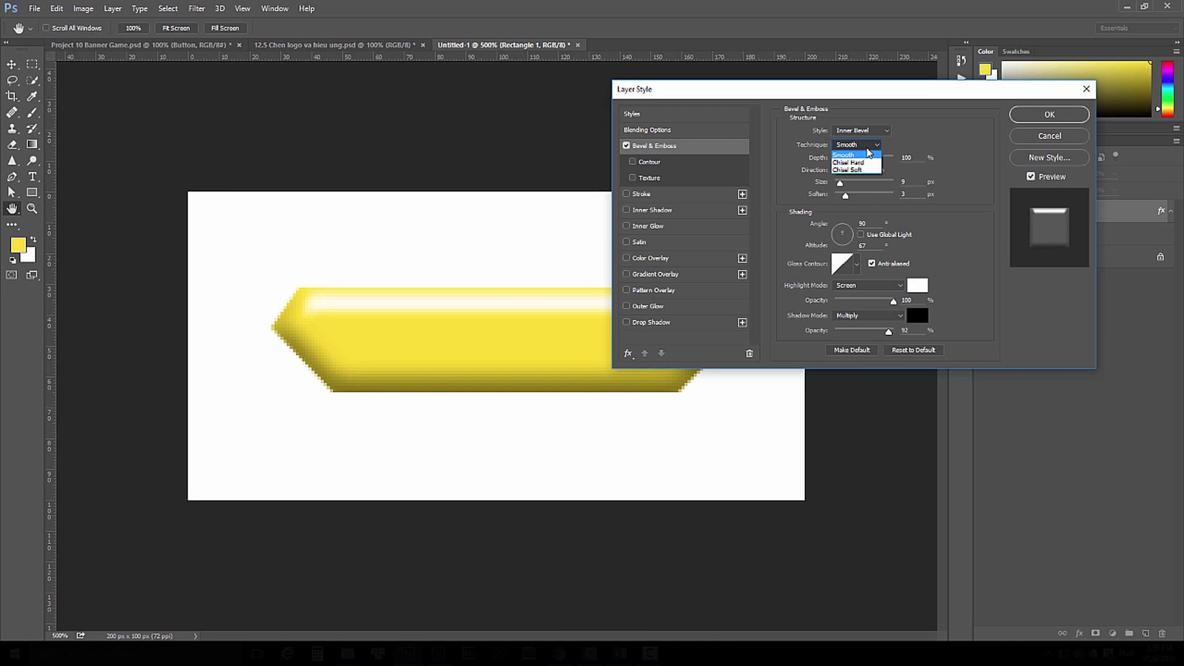
pyautogui.click(866, 163)
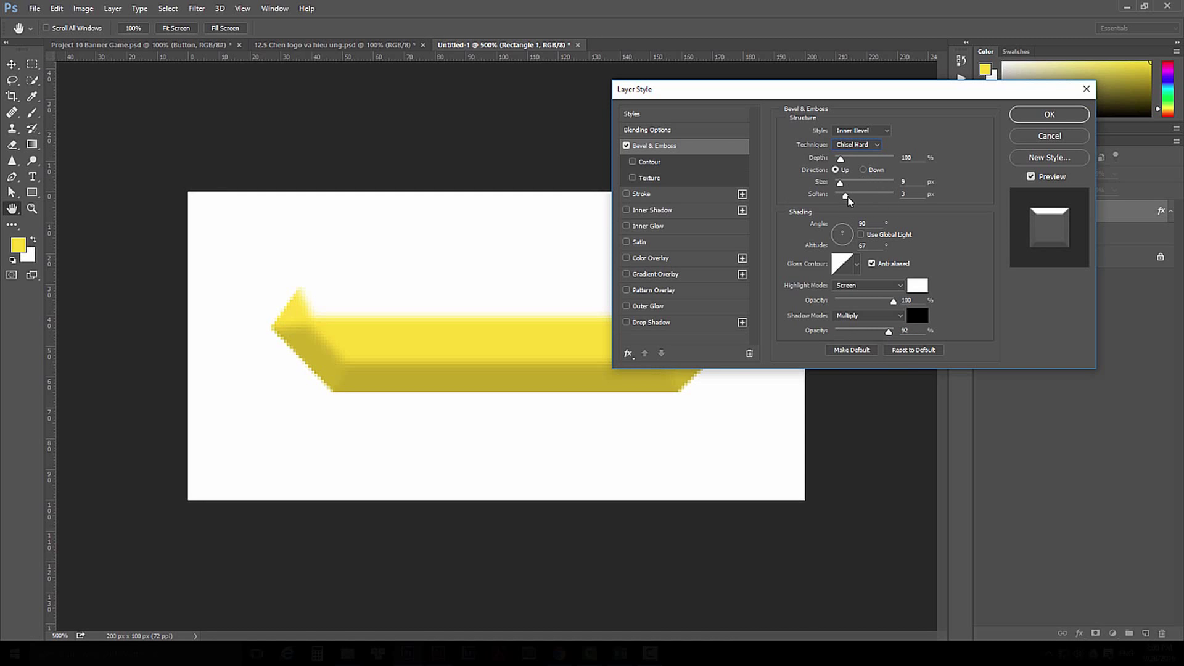
pyautogui.moveTo(894, 302); pyautogui.dragTo(853, 301)
pyautogui.moveTo(839, 185)
pyautogui.mouseDown()
pyautogui.moveTo(843, 161)
pyautogui.moveTo(852, 168)
pyautogui.mouseUp()
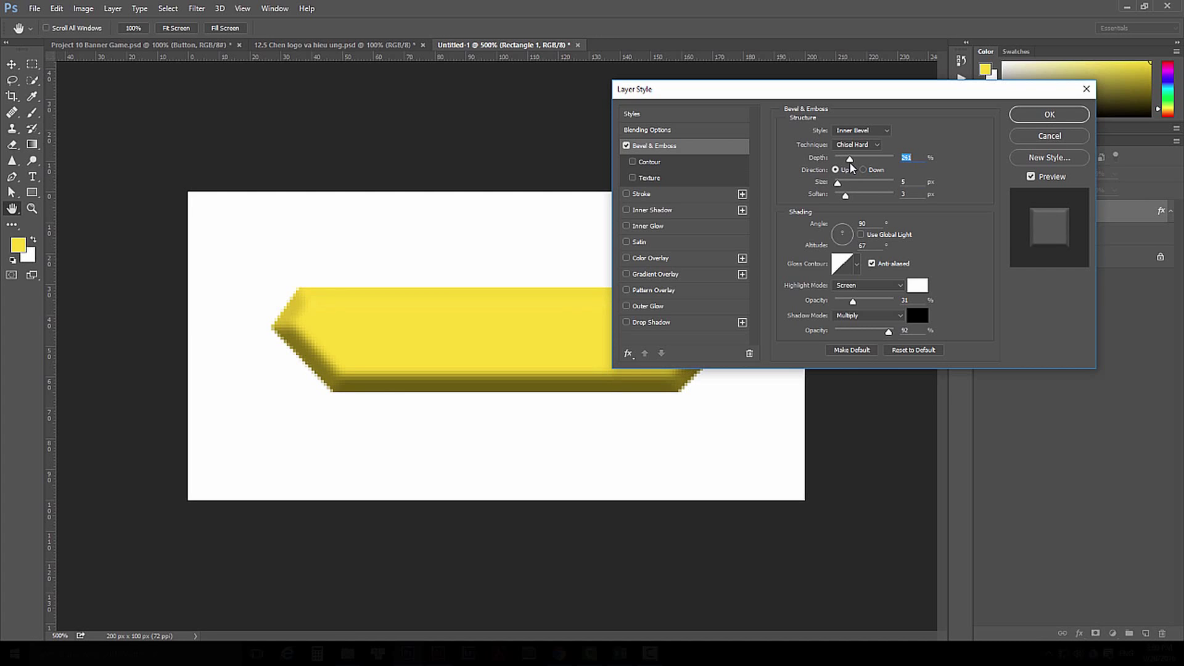
# Step: Add a 2 px white outside stroke at 93% opacity to the shape and fill the Background layer with black
pyautogui.click(691, 195)
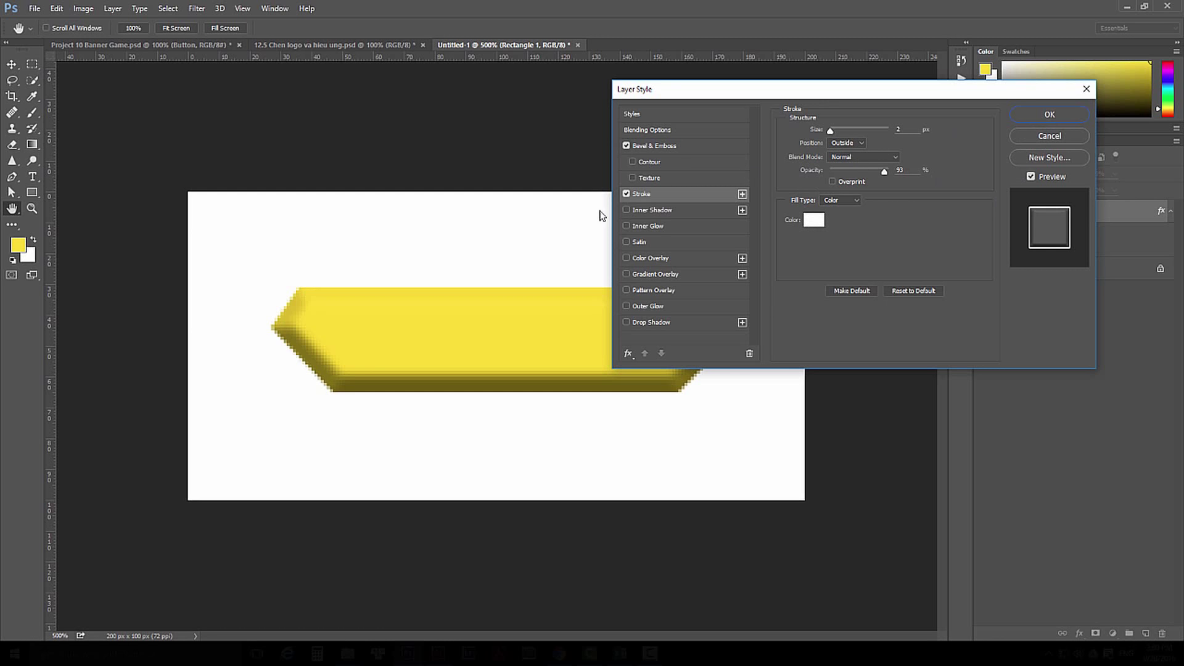
pyautogui.click(1030, 118)
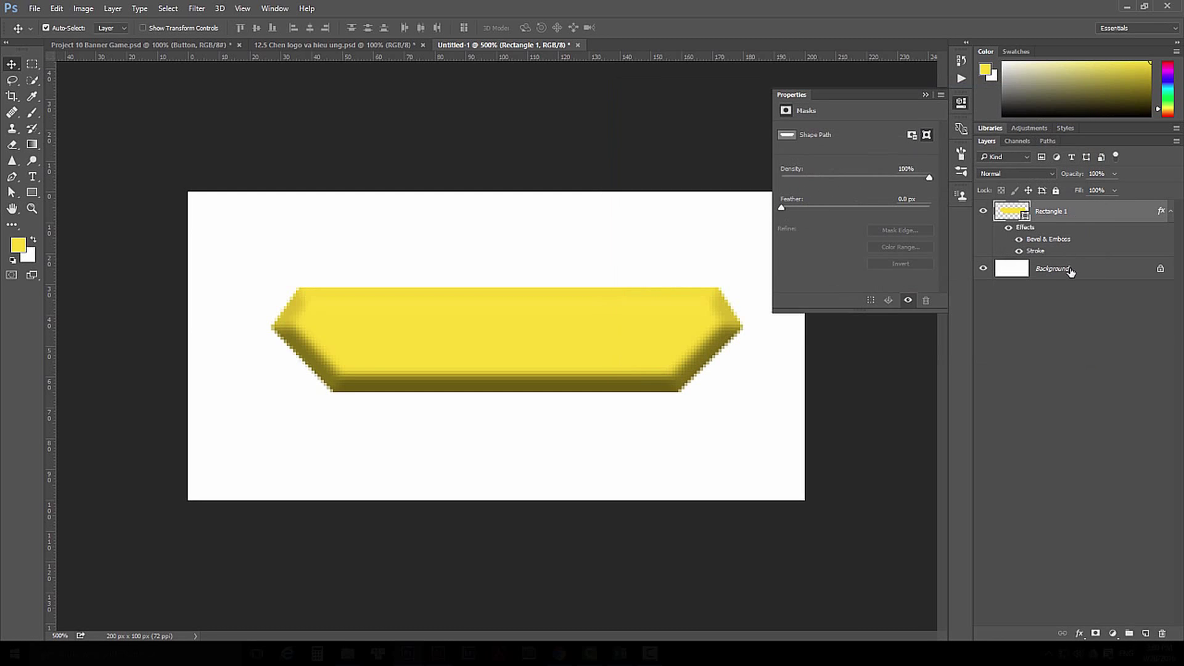
pyautogui.click(1072, 271)
pyautogui.press('d')
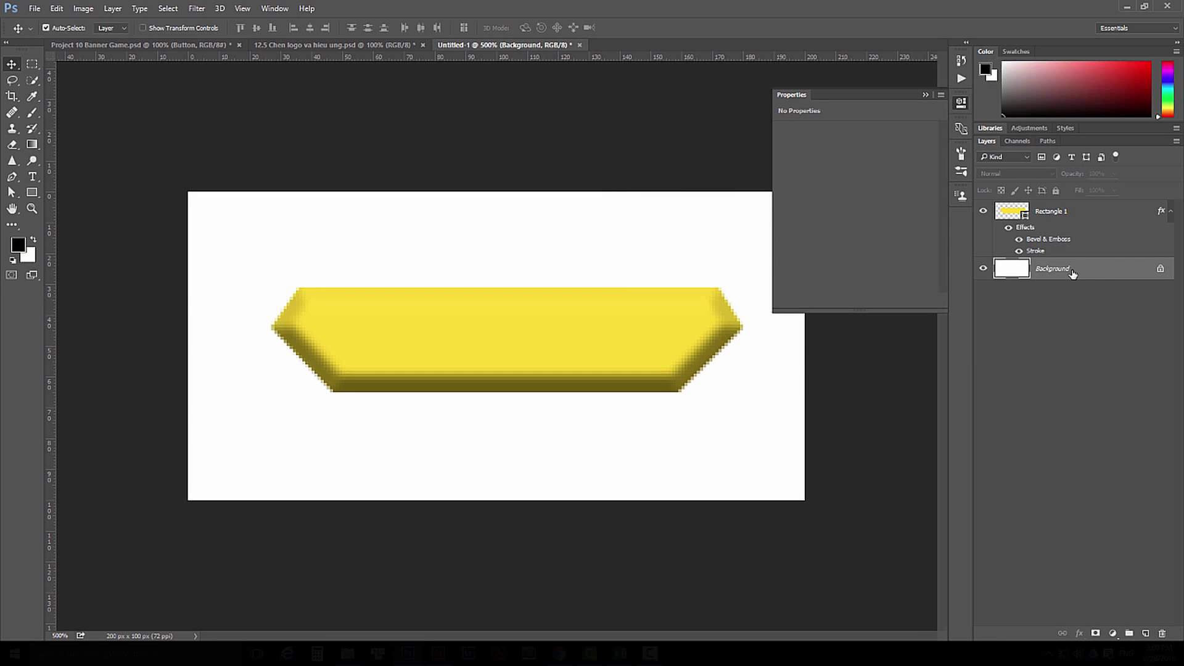
pyautogui.hotkey('alt', 'BackSpace')
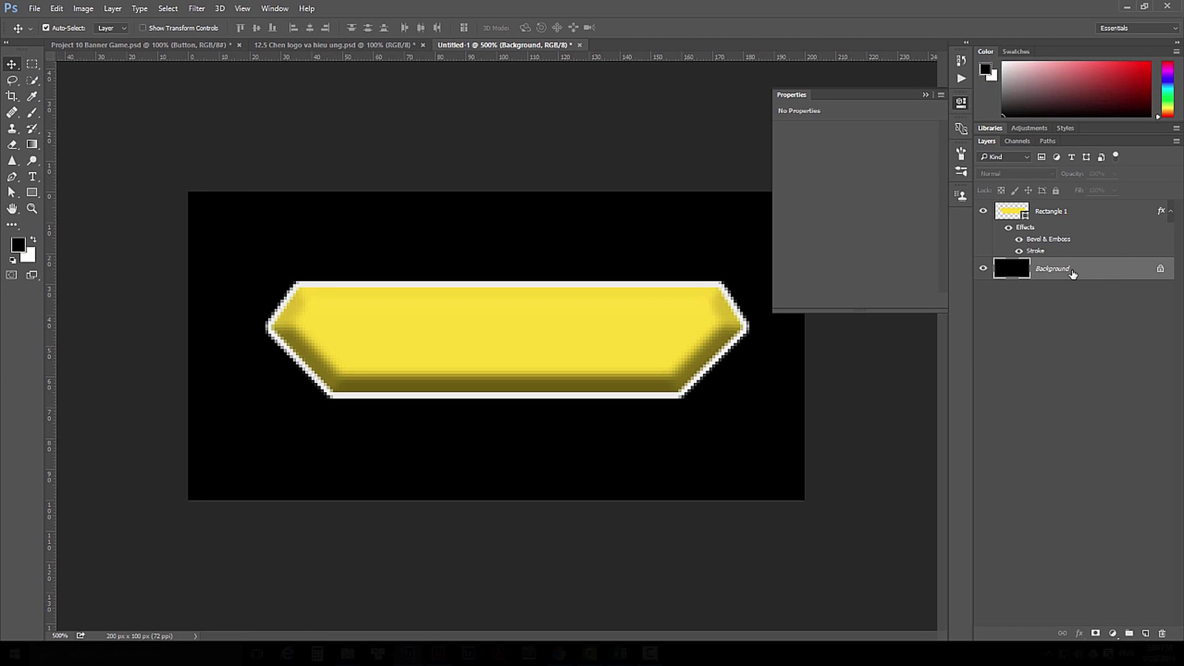
# Step: Increase the shape's white outside stroke to 3 px and lower its opacity to 74%
pyautogui.click(1125, 216)
pyautogui.doubleClick(1036, 251)
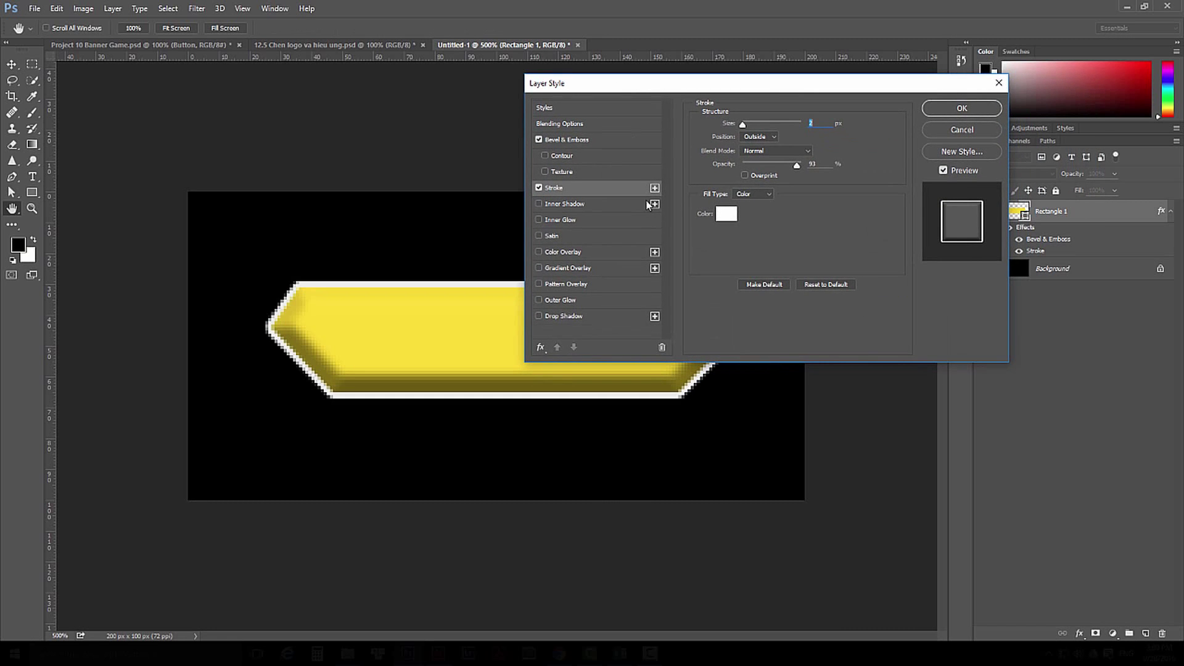
pyautogui.moveTo(742, 126); pyautogui.dragTo(745, 125)
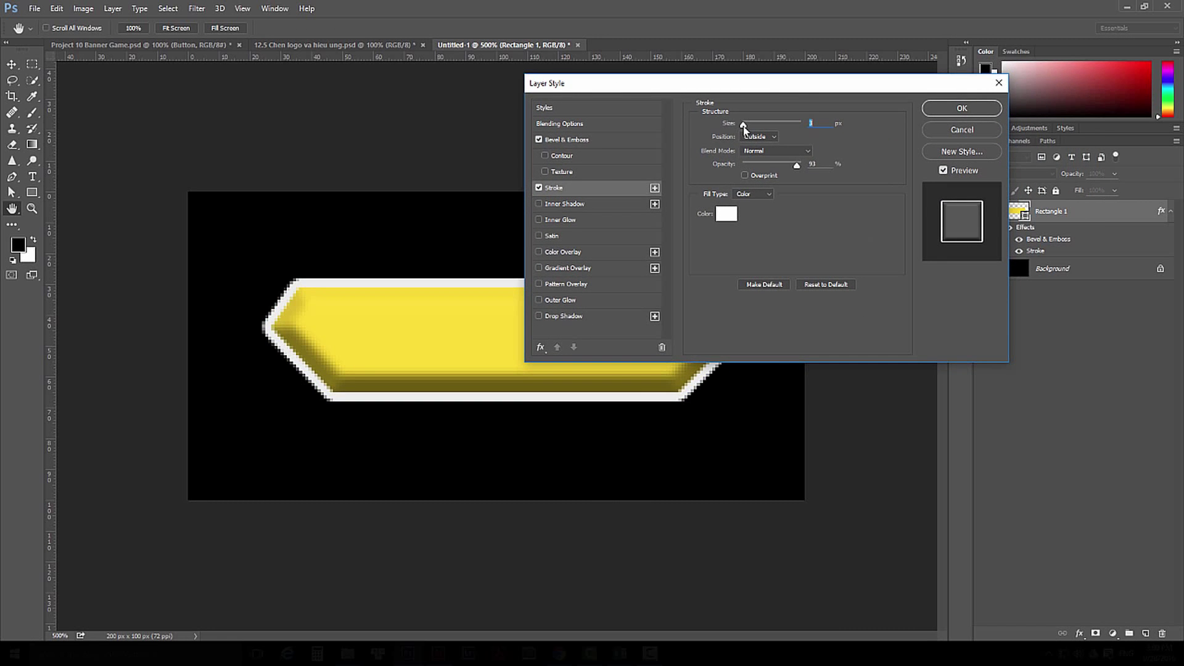
pyautogui.moveTo(790, 164); pyautogui.dragTo(786, 168)
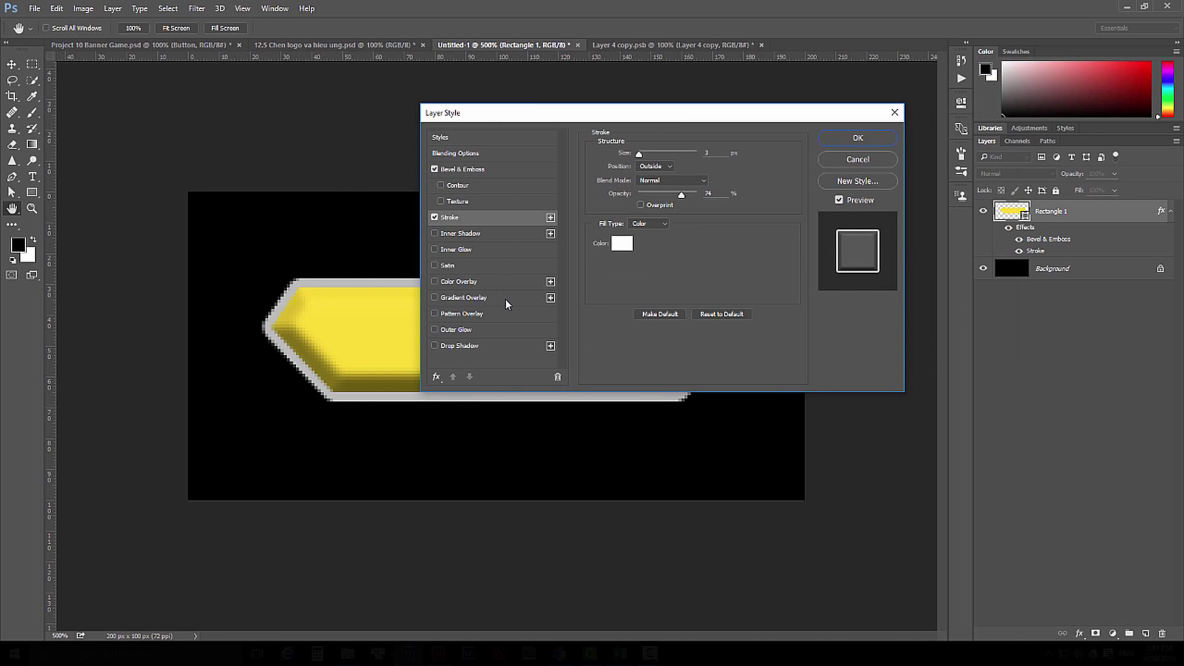
# Step: Add a Gradient Overlay to the shape using the orange-yellow preset, reduced to two stops running from yellow to orange
pyautogui.click(506, 301)
pyautogui.click(668, 184)
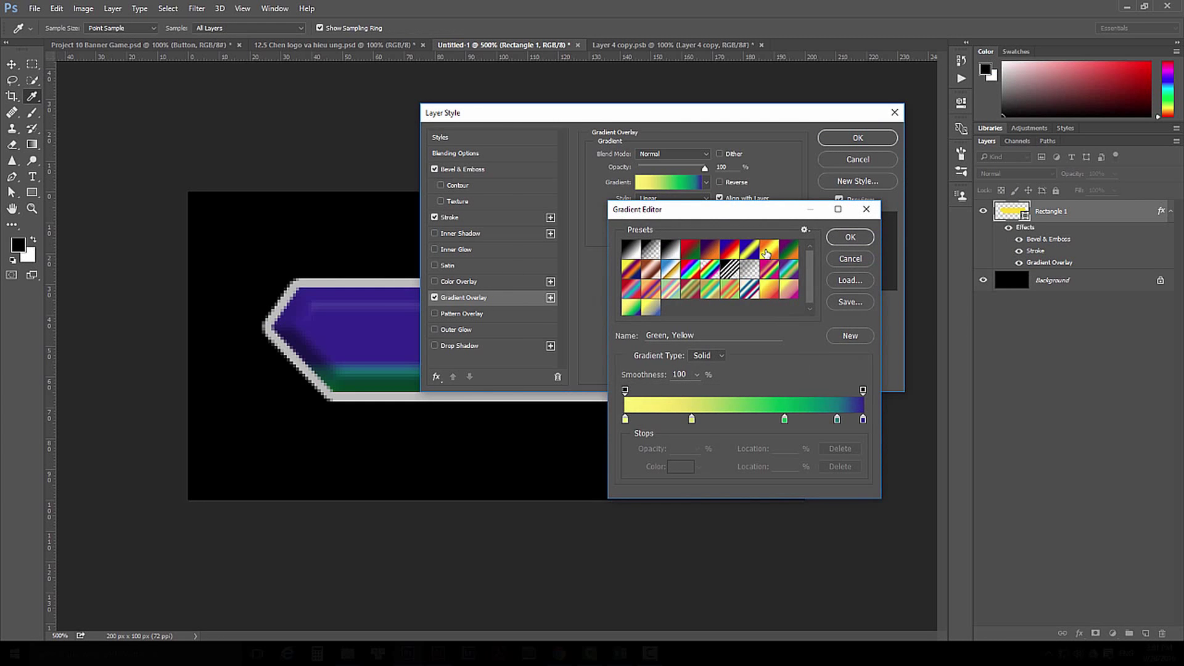
pyautogui.click(769, 250)
pyautogui.moveTo(625, 419); pyautogui.dragTo(653, 447)
pyautogui.moveTo(744, 419); pyautogui.dragTo(614, 424)
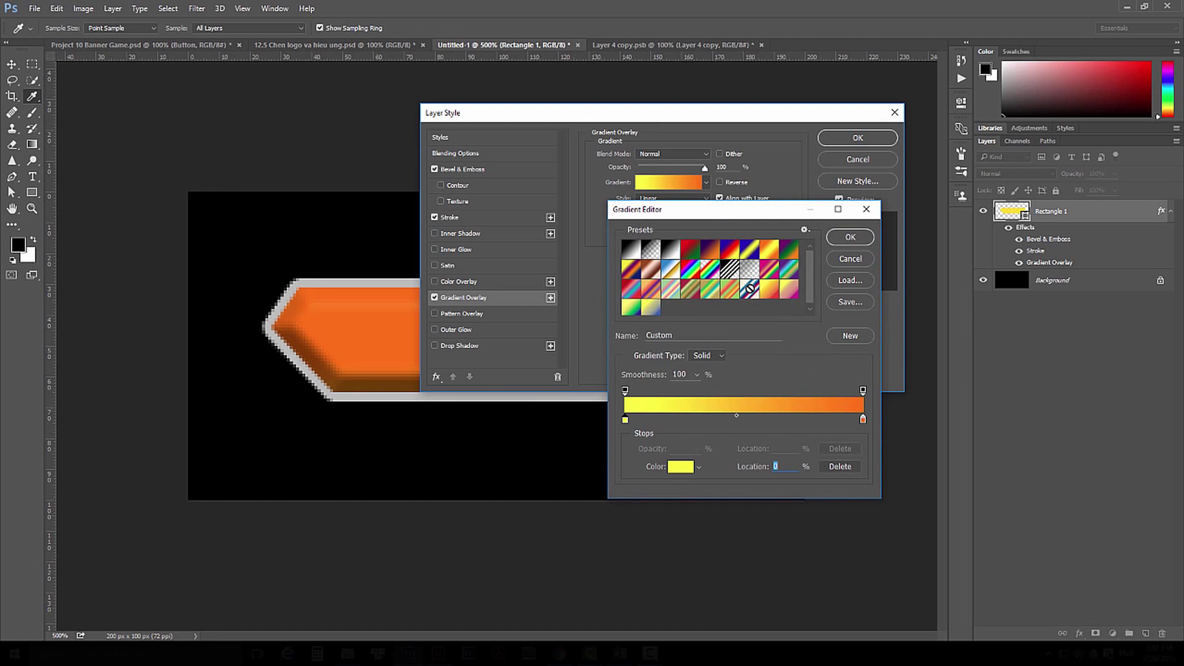
pyautogui.moveTo(748, 219); pyautogui.dragTo(848, 235)
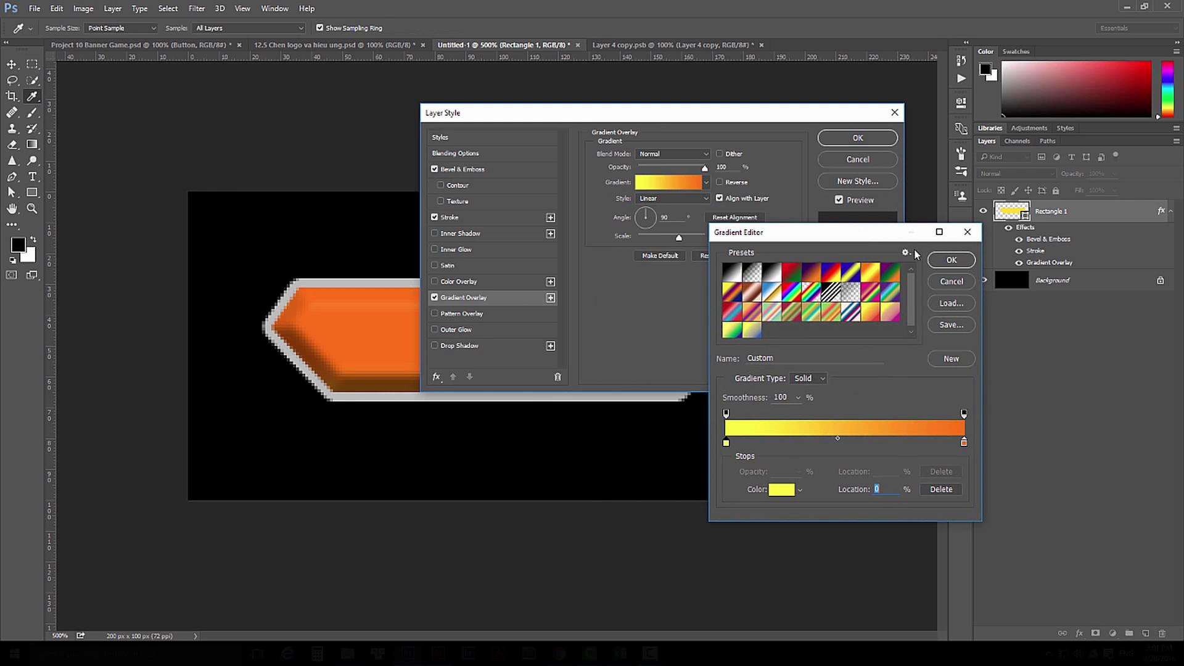
pyautogui.click(951, 260)
# Step: Reverse the gradient so yellow sits at the shape's upper edge, and shift the gradient slightly within the shape
pyautogui.moveTo(694, 114); pyautogui.dragTo(862, 109)
pyautogui.moveTo(543, 327); pyautogui.dragTo(499, 344)
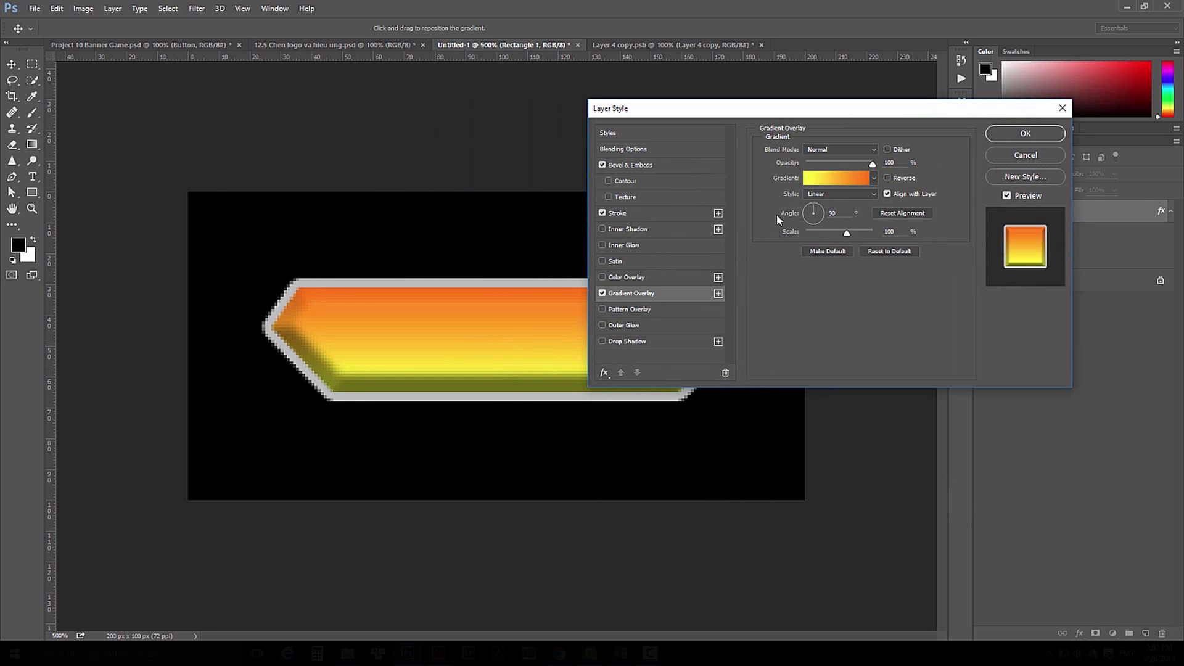
pyautogui.click(888, 178)
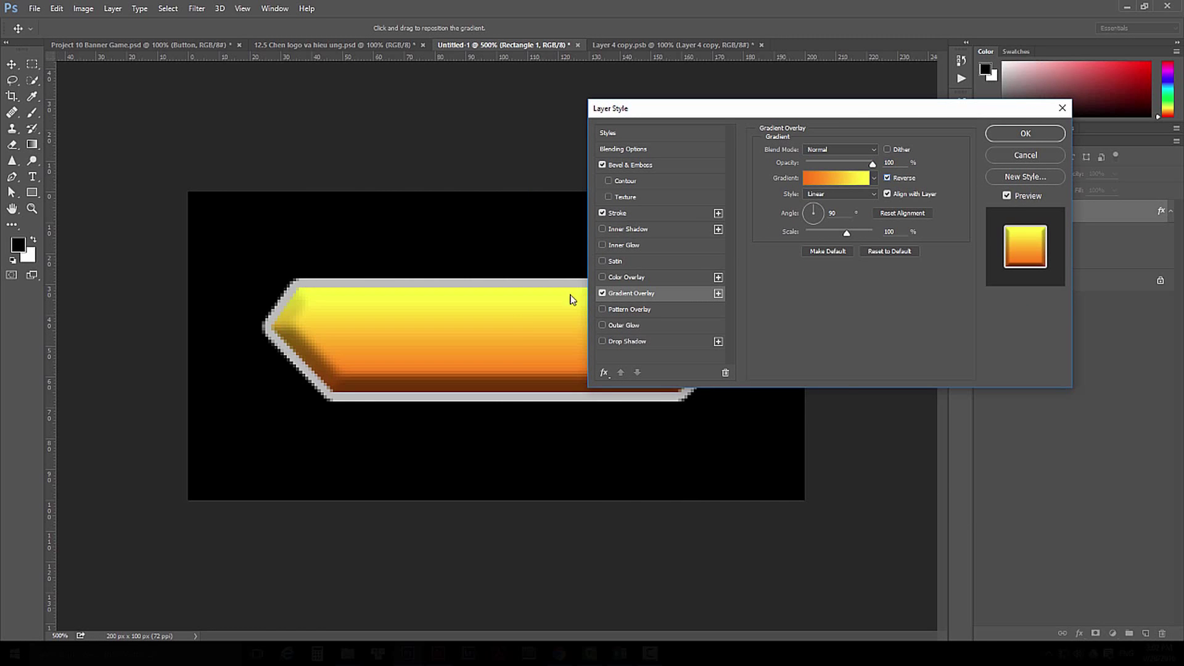
pyautogui.moveTo(508, 354); pyautogui.dragTo(526, 346)
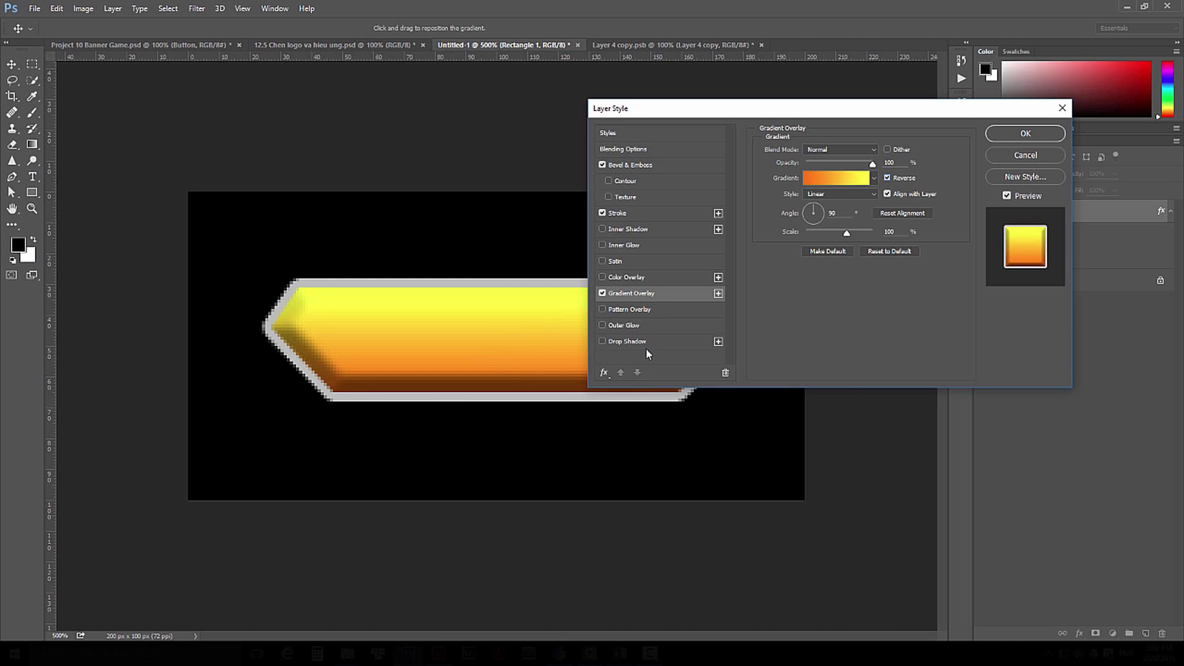
# Step: Add a Multiply drop shadow to the shape and fill the Background layer with white
pyautogui.click(672, 343)
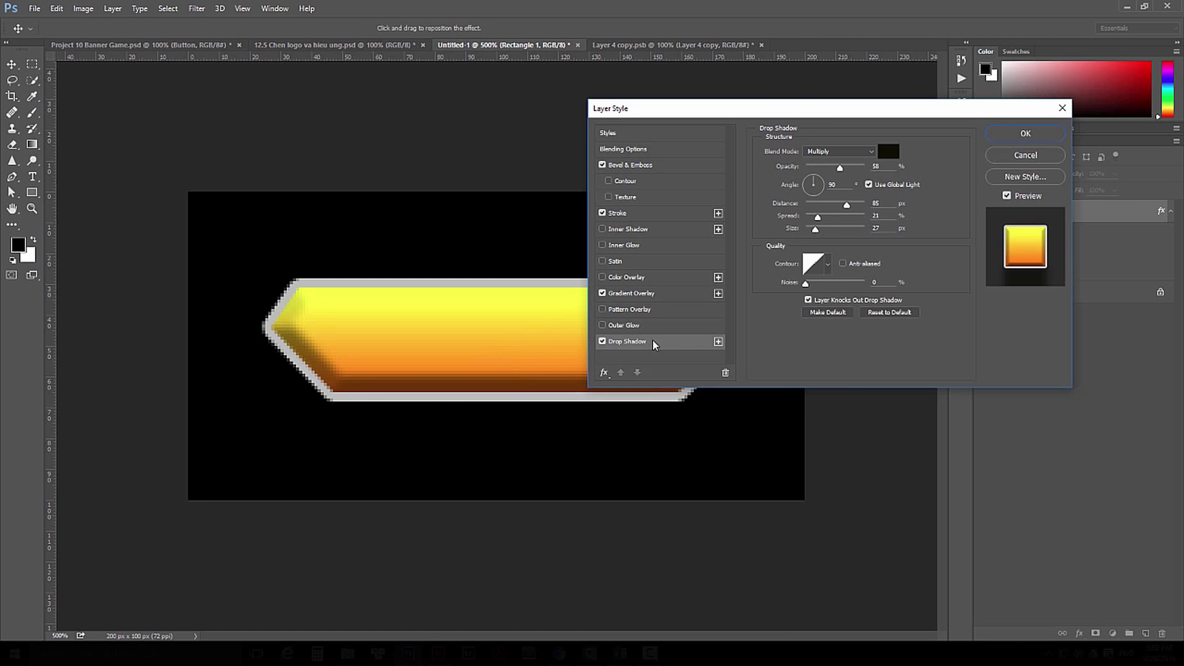
pyautogui.click(1011, 133)
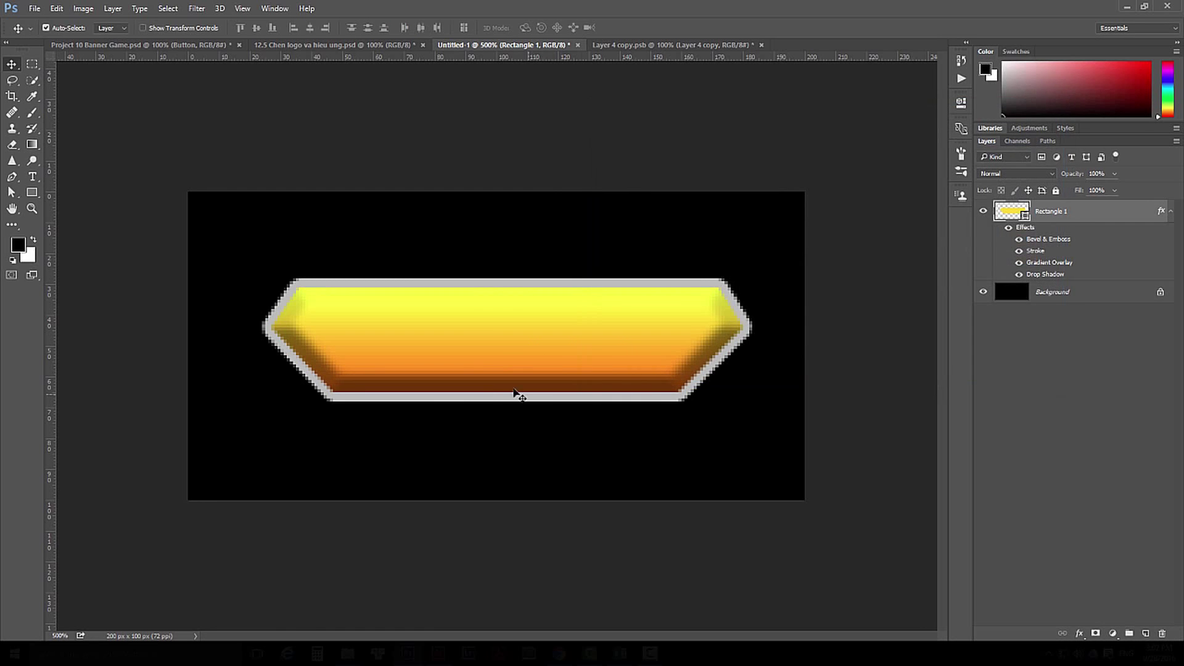
pyautogui.click(1080, 295)
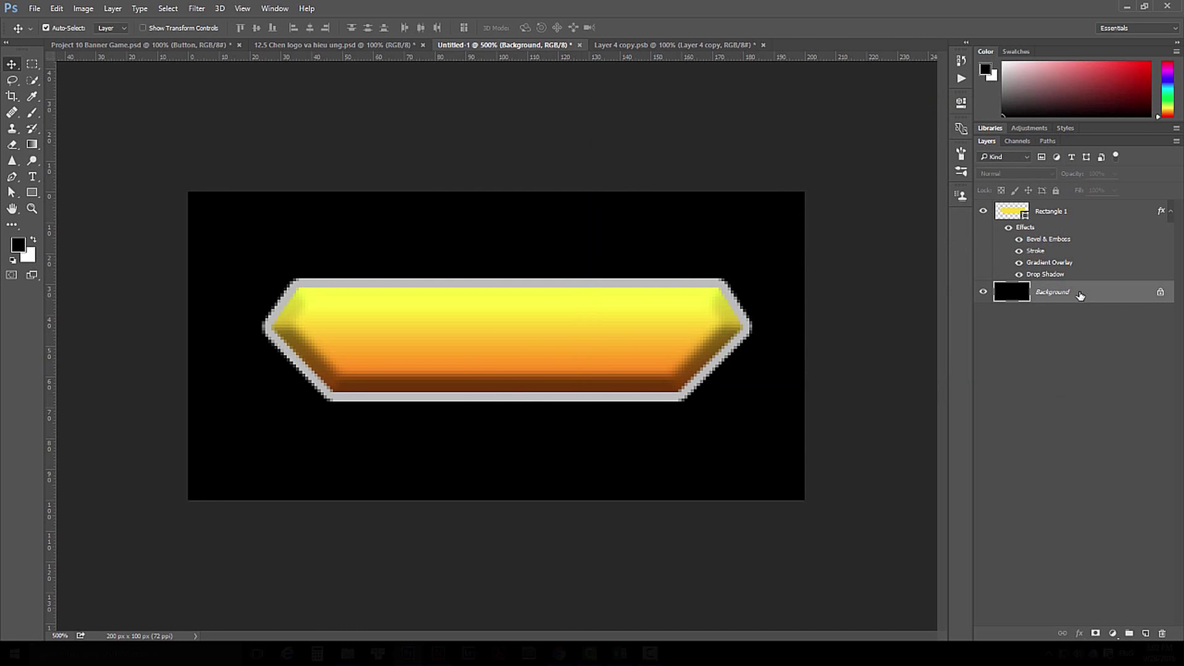
pyautogui.hotkey('ctrl', 'BackSpace')
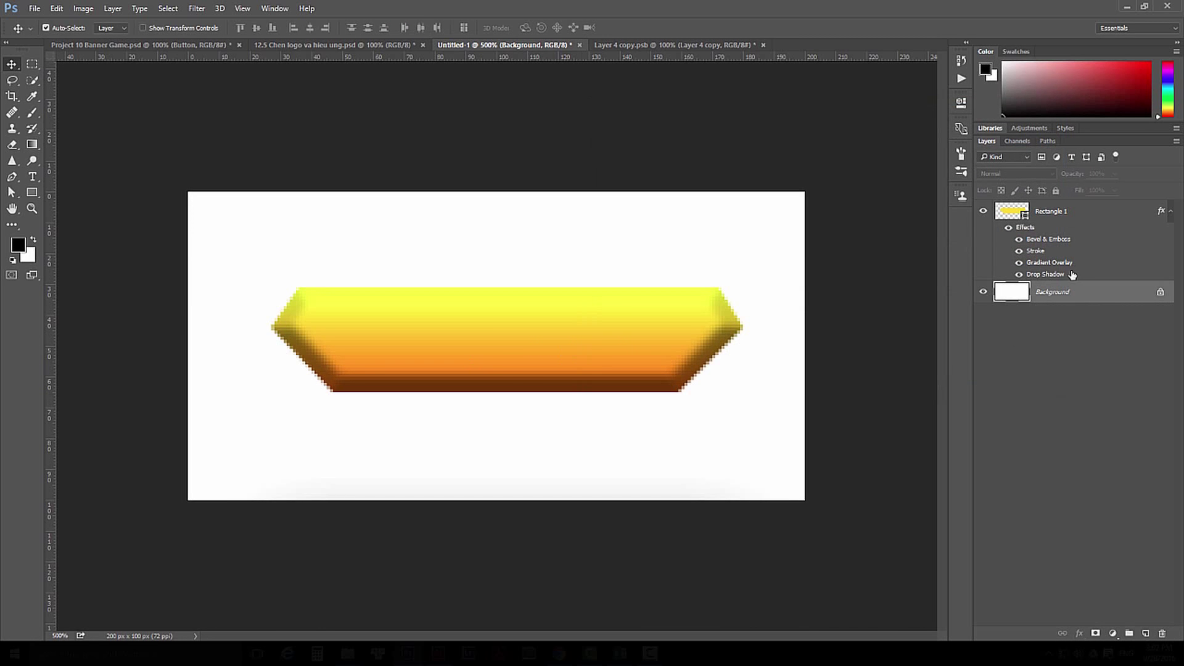
# Step: Set the drop shadow to 76° angle, 5 px distance, 0% spread and 3 px size, and enable Pattern Overlay on the shape
pyautogui.doubleClick(1058, 275)
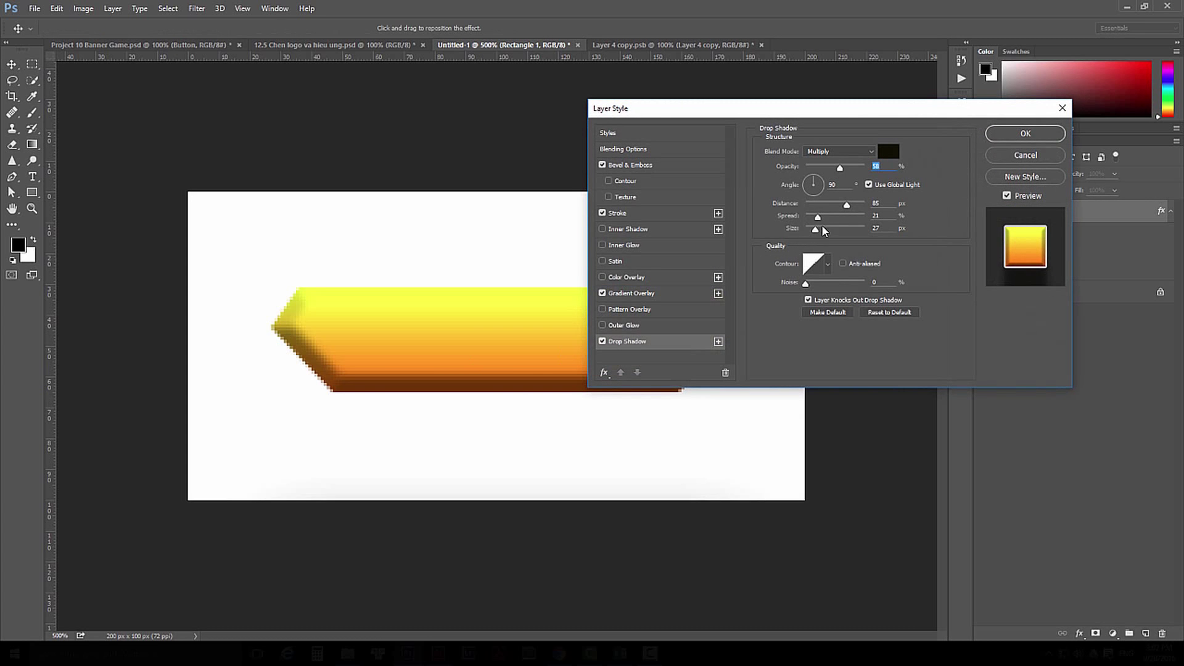
pyautogui.moveTo(847, 209); pyautogui.dragTo(808, 233)
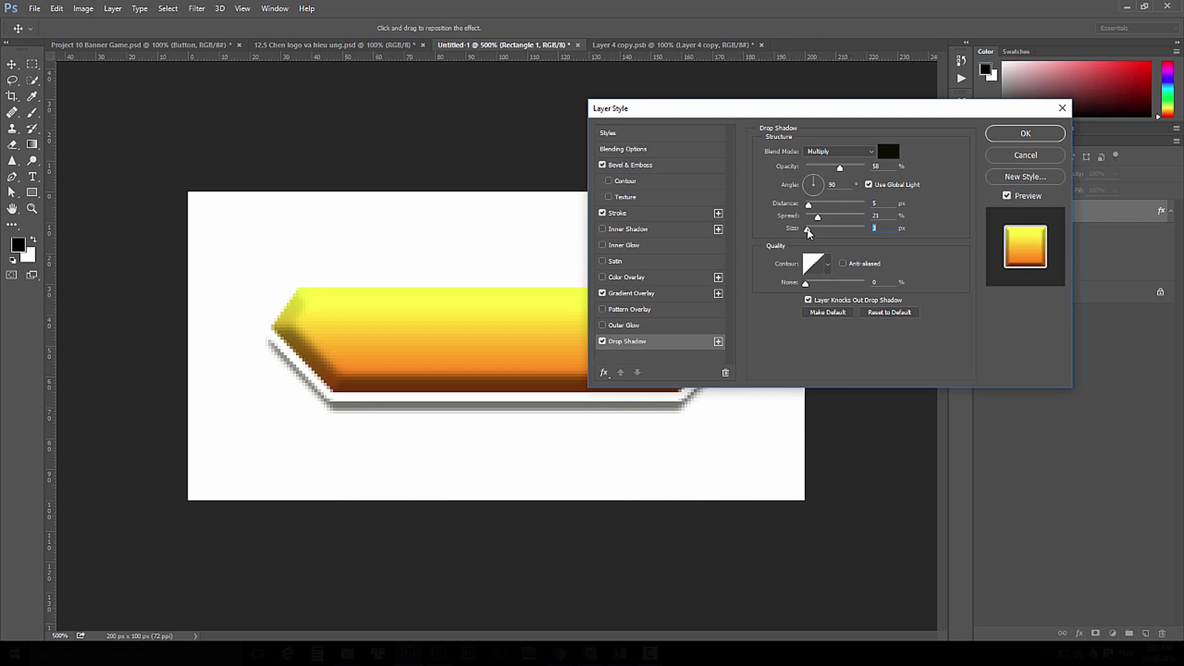
pyautogui.click(816, 179)
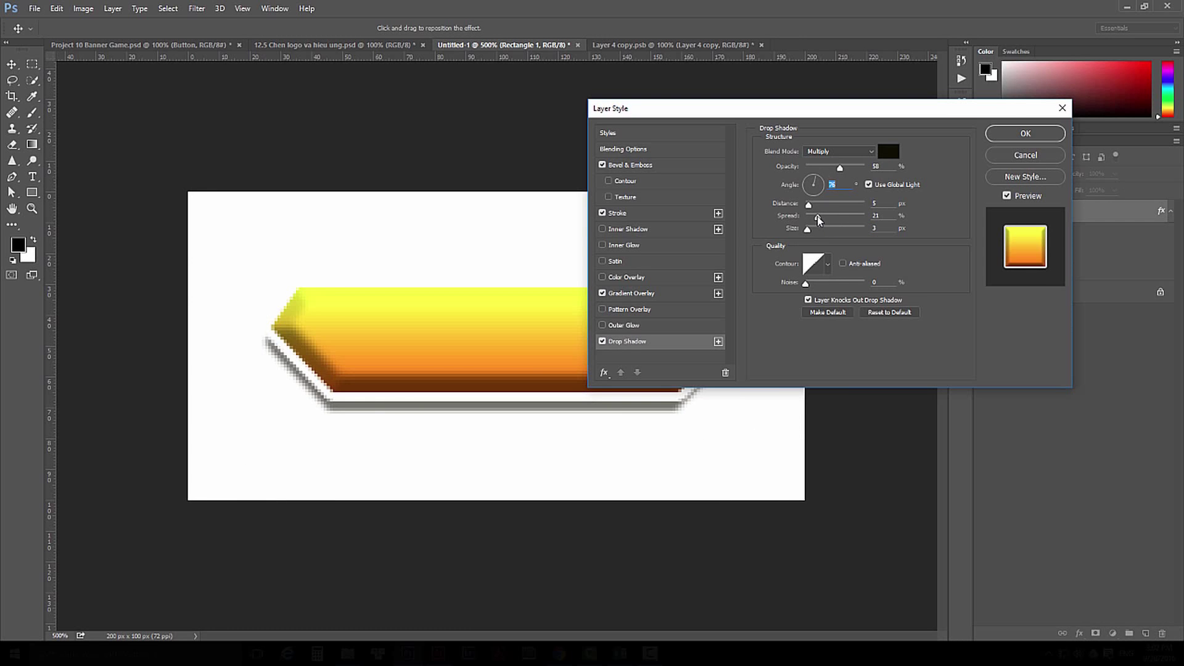
pyautogui.moveTo(819, 220); pyautogui.dragTo(801, 225)
pyautogui.moveTo(802, 115); pyautogui.dragTo(799, 148)
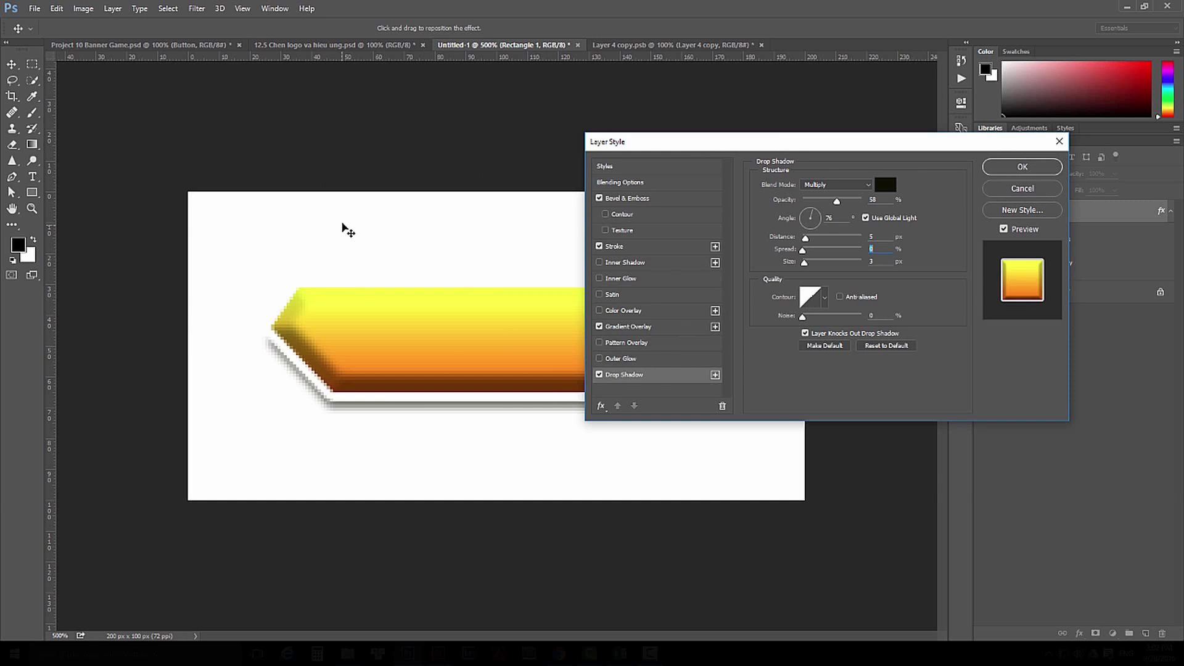
pyautogui.click(678, 343)
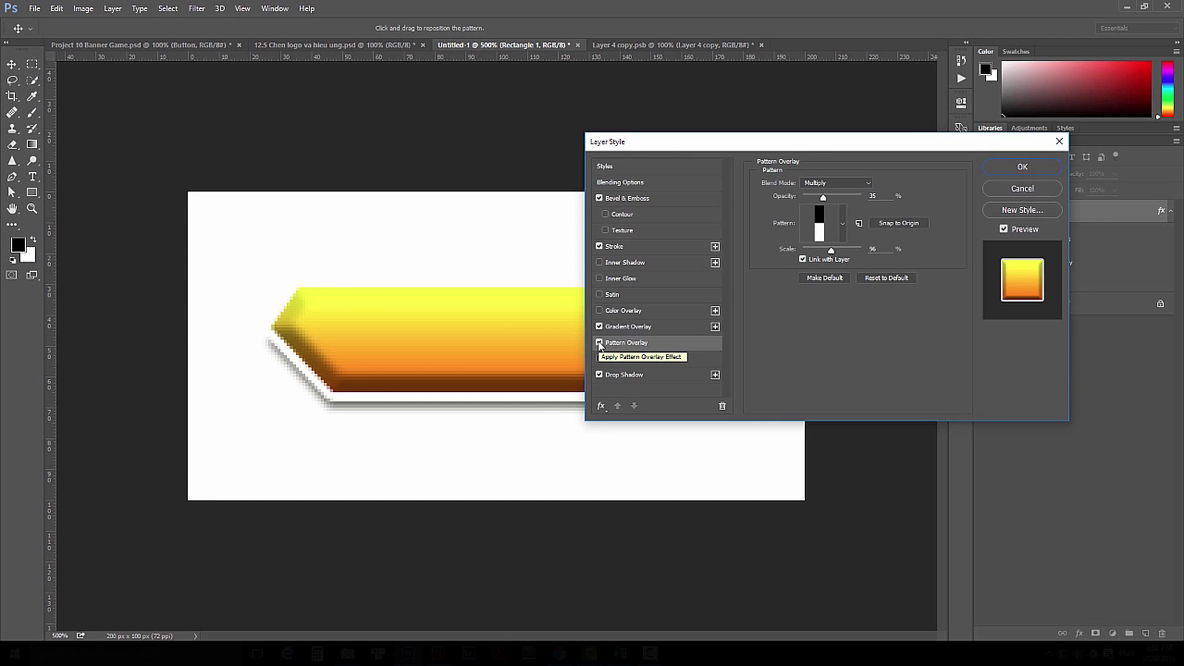
pyautogui.click(1023, 168)
# Step: Open the Pattern.jpg image and define it as a pattern named Pattern.jpg
pyautogui.hotkey('ctrl', 'o')
pyautogui.click(632, 246)
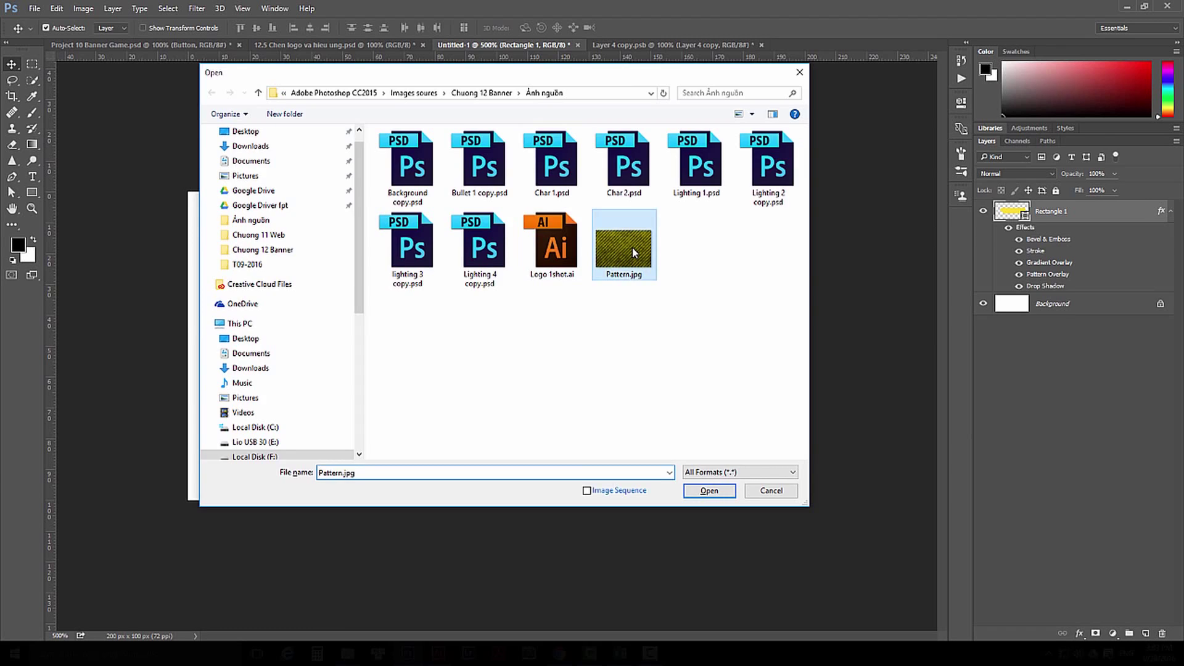
pyautogui.doubleClick(632, 247)
pyautogui.hotkey('ctrl', 'a')
pyautogui.hotkey('ctrl', 'd')
pyautogui.click(57, 8)
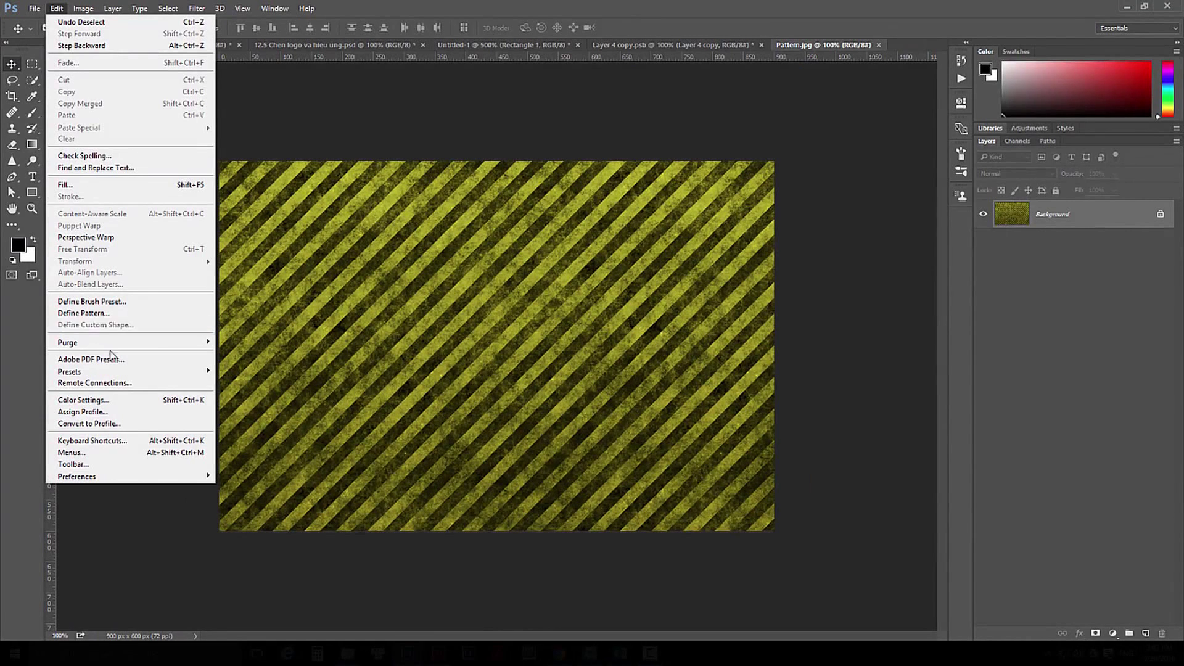
pyautogui.click(83, 313)
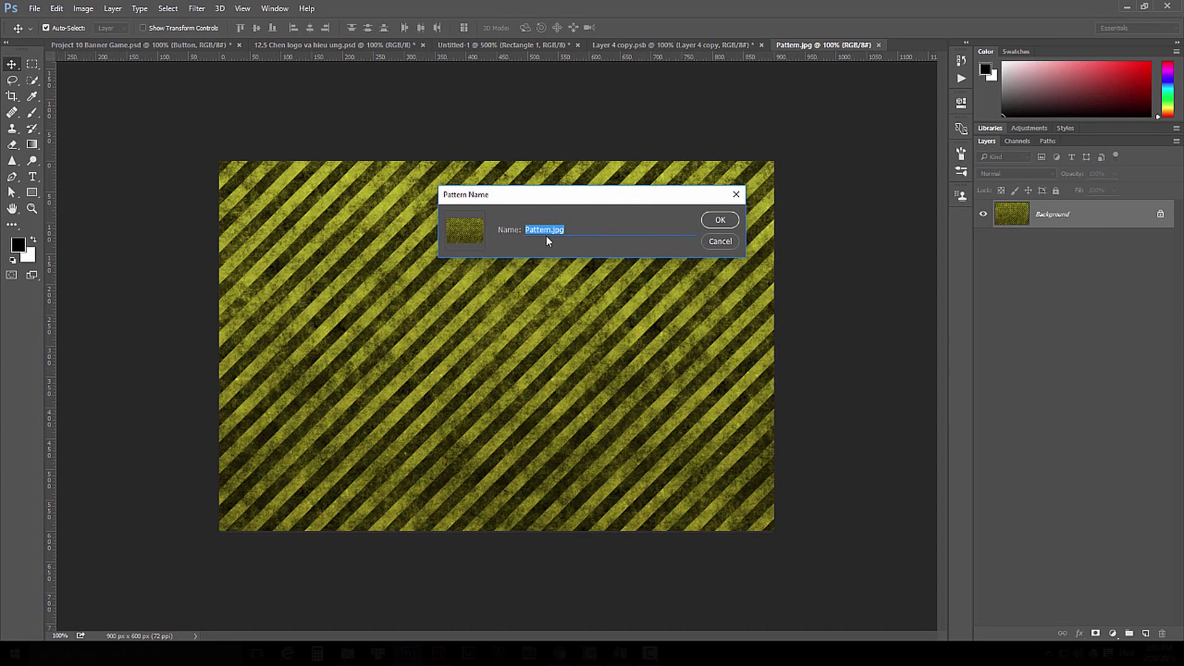
pyautogui.click(720, 220)
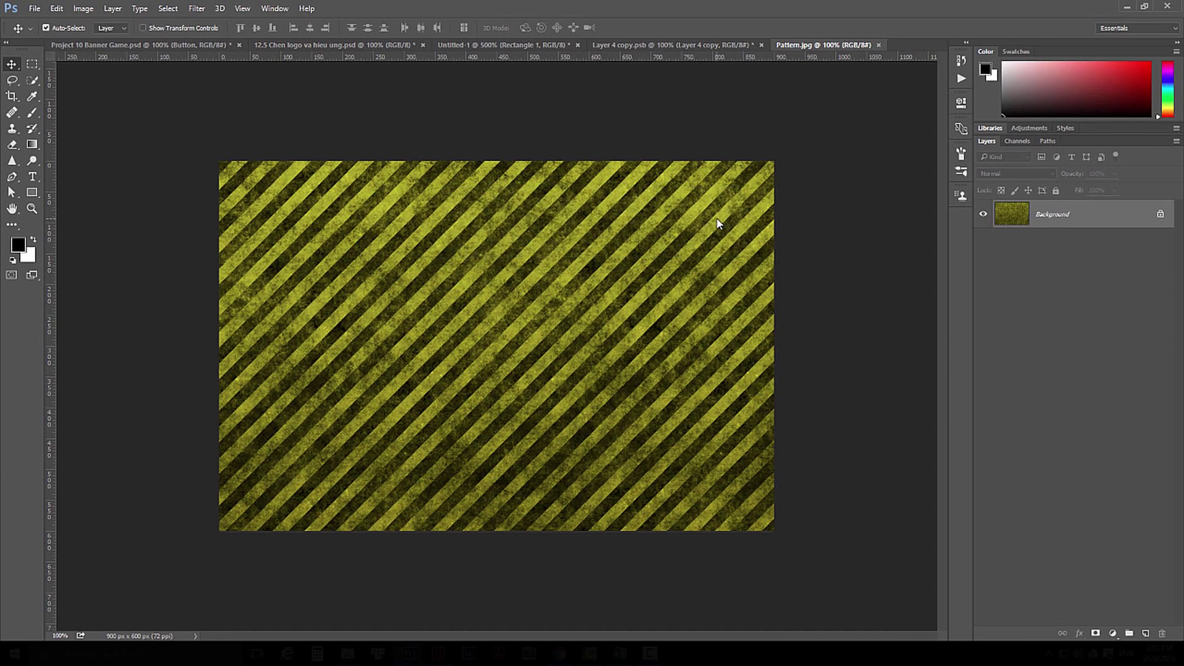
# Step: Return to the Untitled-1 document, reopen the shape's layer styles and turn off its Gradient Overlay
pyautogui.click(495, 45)
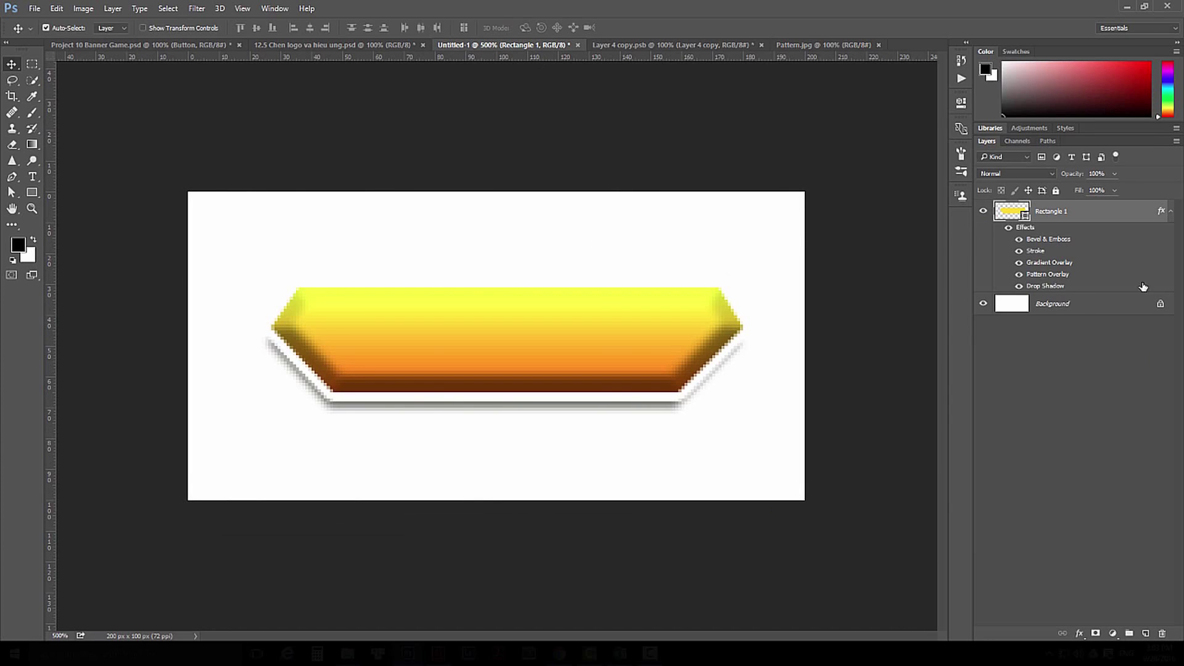
pyautogui.doubleClick(1059, 275)
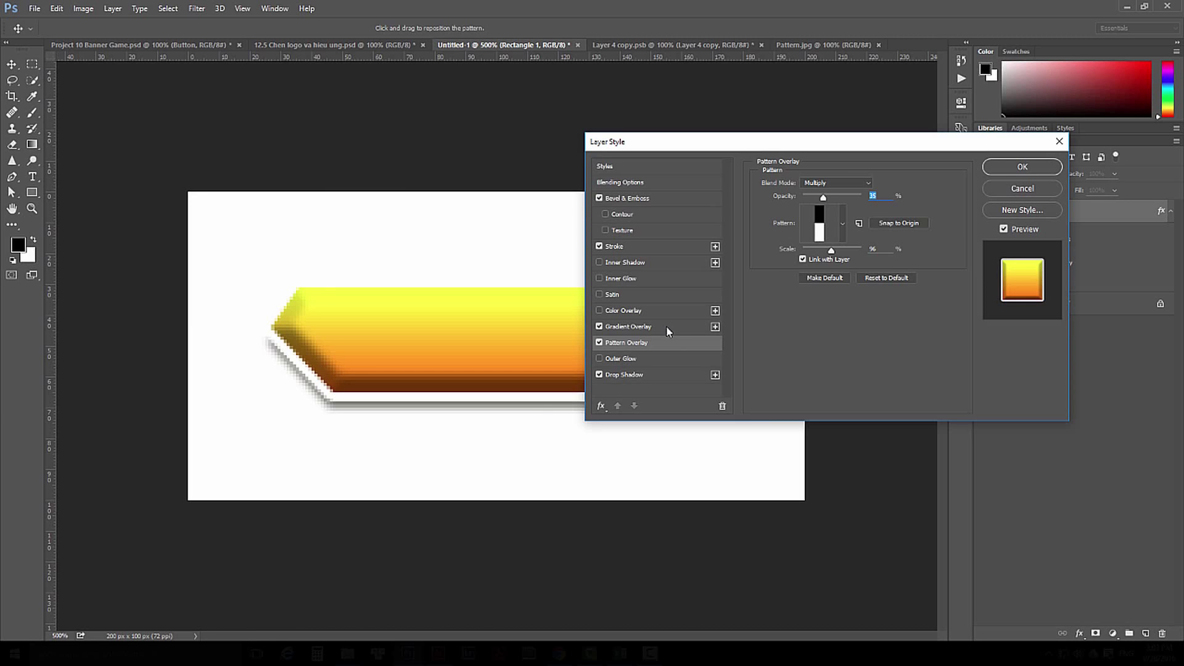
pyautogui.click(666, 325)
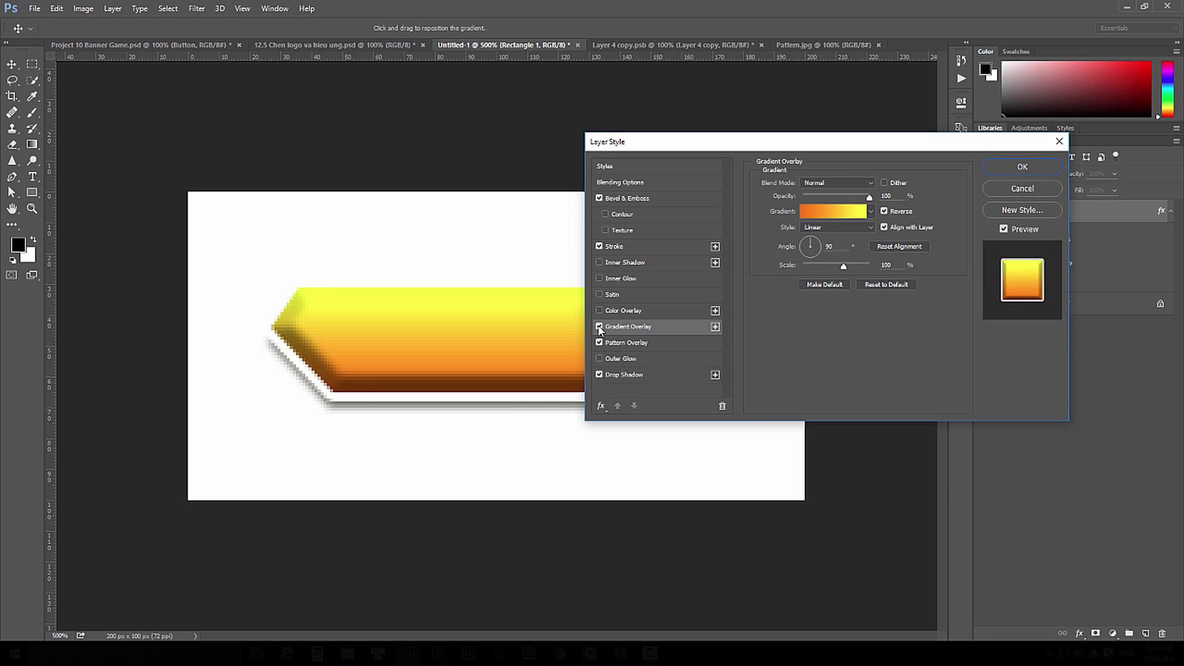
pyautogui.click(599, 327)
pyautogui.click(599, 326)
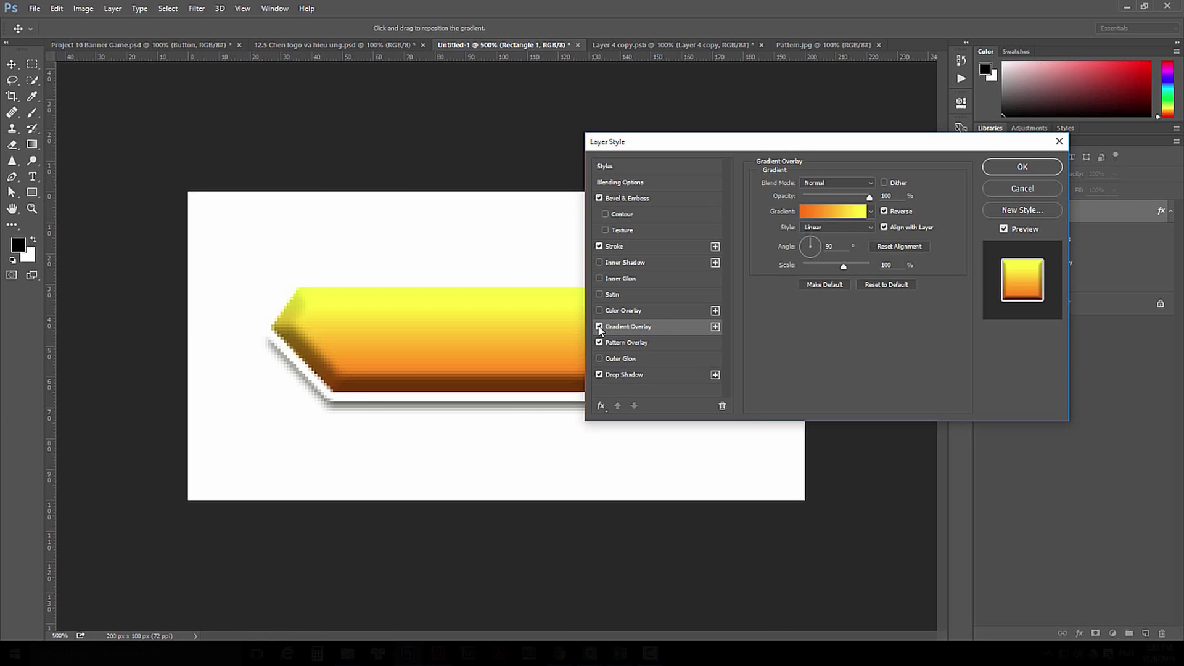
pyautogui.click(666, 343)
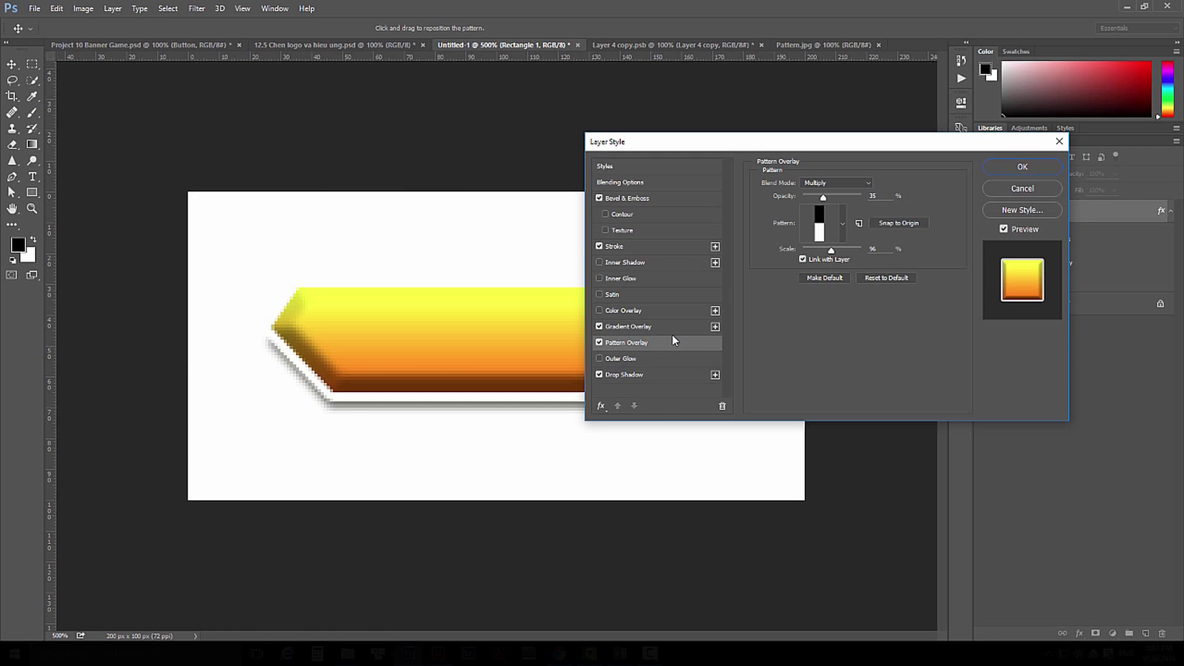
pyautogui.click(684, 327)
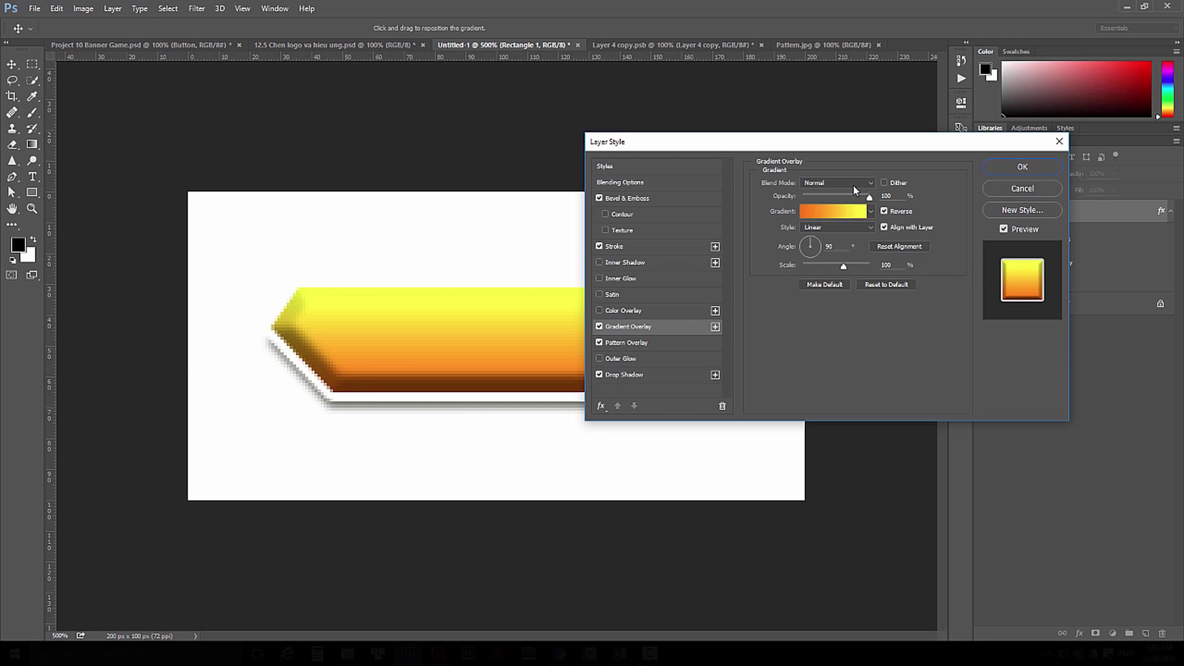
pyautogui.moveTo(870, 197)
pyautogui.mouseDown()
pyautogui.moveTo(824, 204)
pyautogui.moveTo(871, 199)
pyautogui.mouseUp()
pyautogui.click(598, 326)
# Step: Choose the striped Pattern.jpg pattern for the shape's Pattern Overlay
pyautogui.click(669, 345)
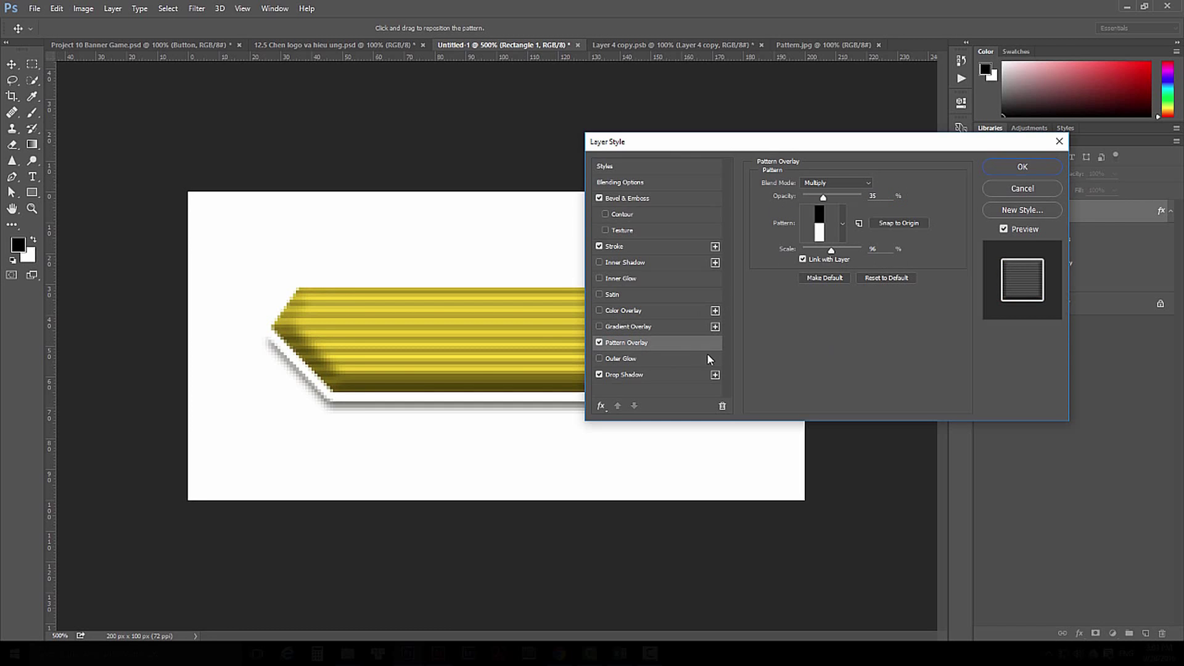
pyautogui.click(843, 223)
pyautogui.moveTo(871, 280); pyautogui.dragTo(863, 320)
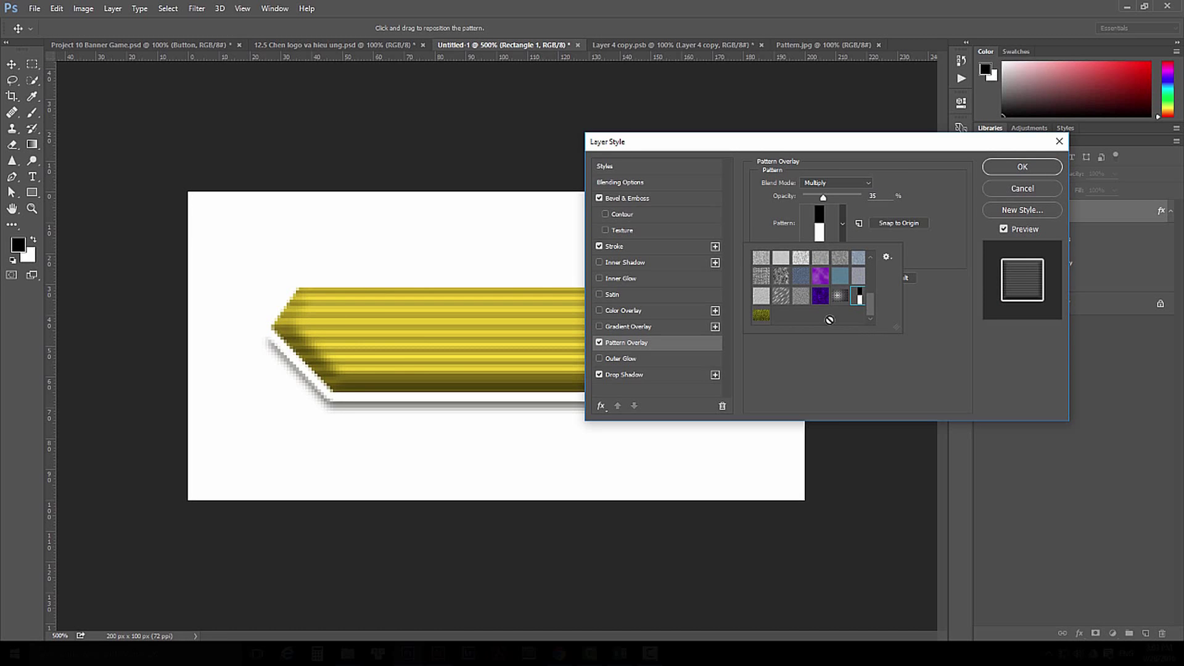
pyautogui.click(765, 316)
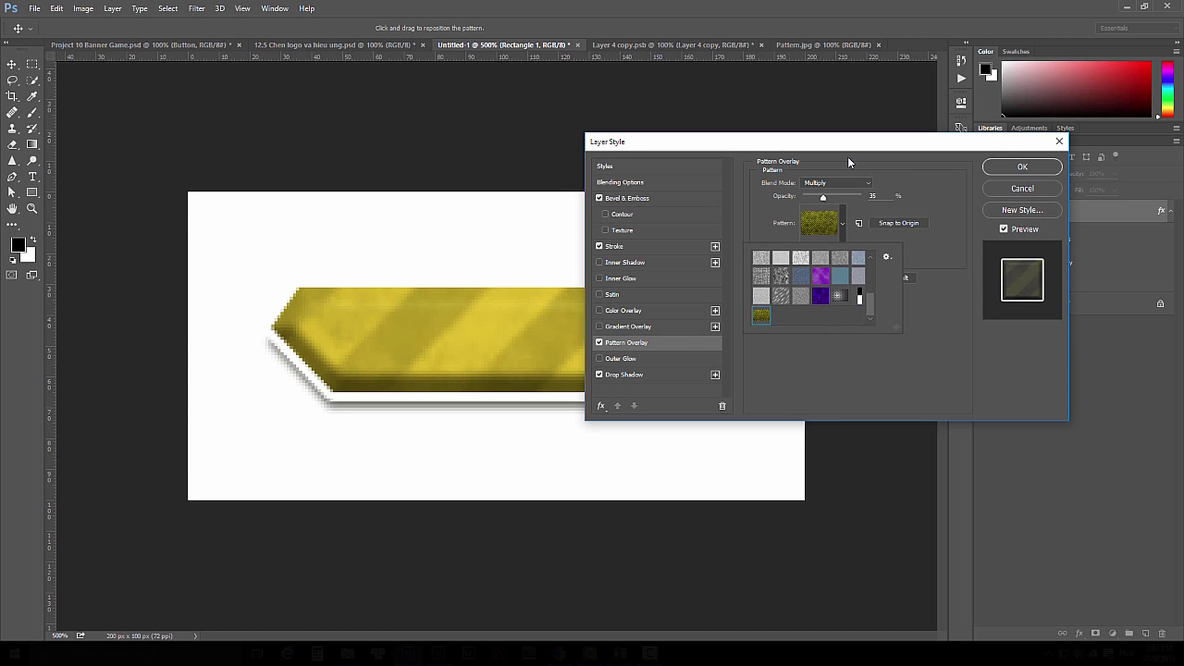
# Step: Raise the Pattern Overlay's opacity to 82% and reduce its scale to roughly half
pyautogui.moveTo(835, 150); pyautogui.dragTo(982, 120)
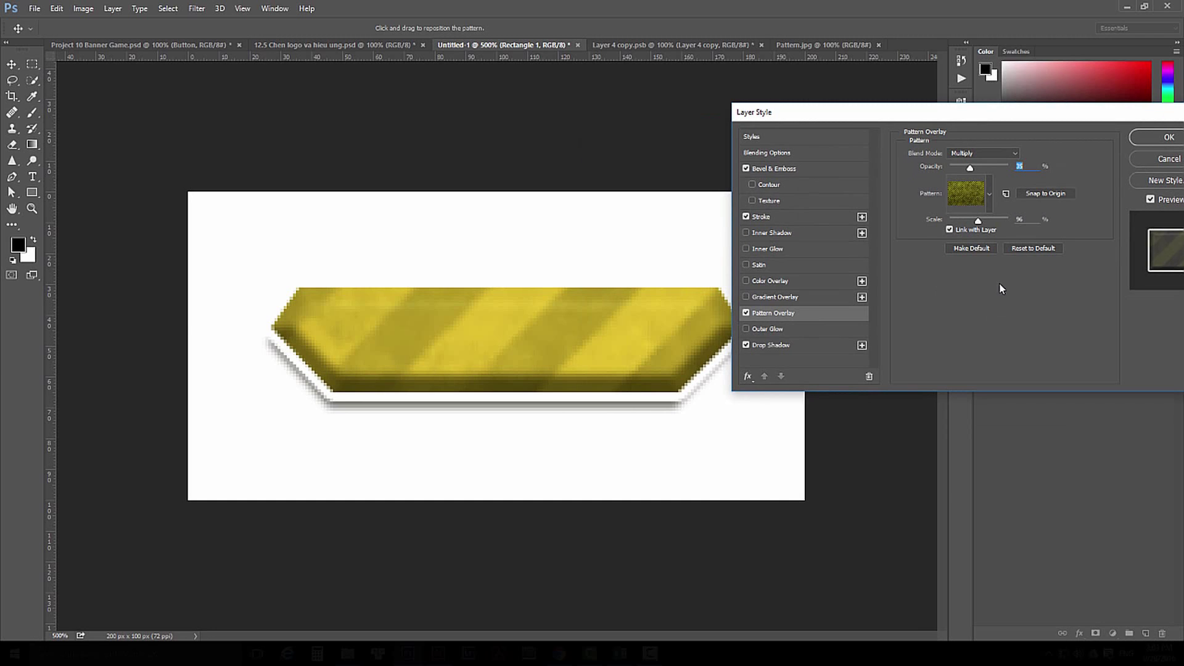
pyautogui.moveTo(971, 168); pyautogui.dragTo(998, 172)
pyautogui.moveTo(978, 223); pyautogui.dragTo(967, 229)
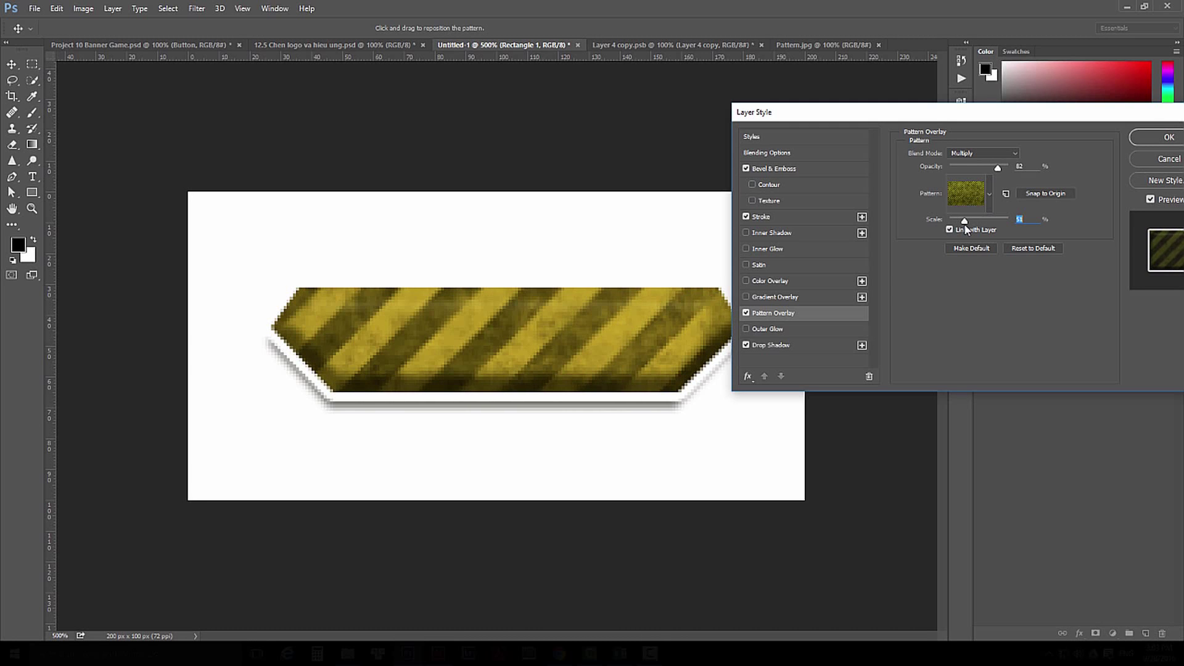
# Step: Turn the shape's Gradient Overlay back on and set its blend mode to Color, after trying Saturation
pyautogui.click(820, 299)
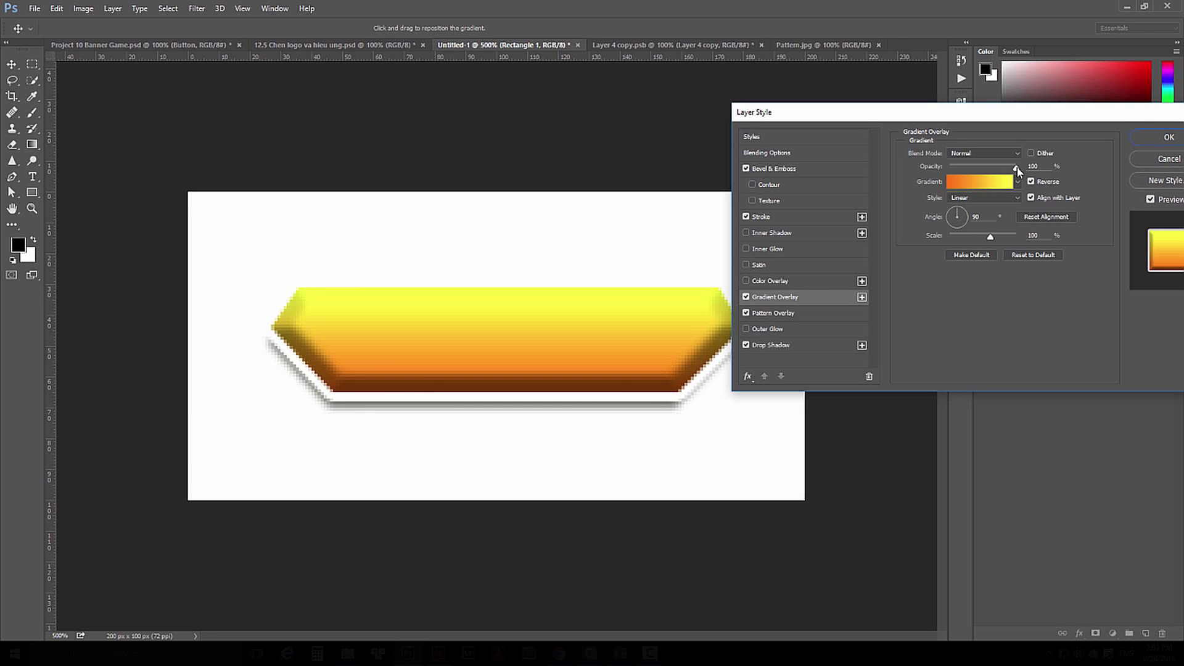
pyautogui.click(984, 153)
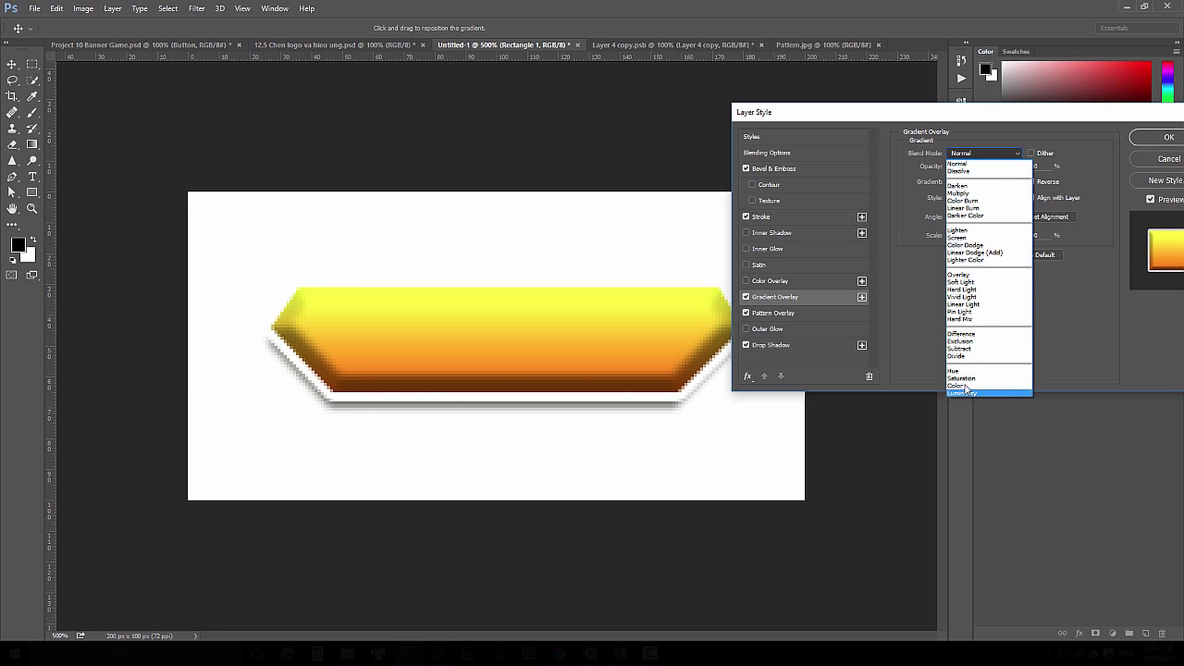
pyautogui.click(961, 378)
pyautogui.click(992, 154)
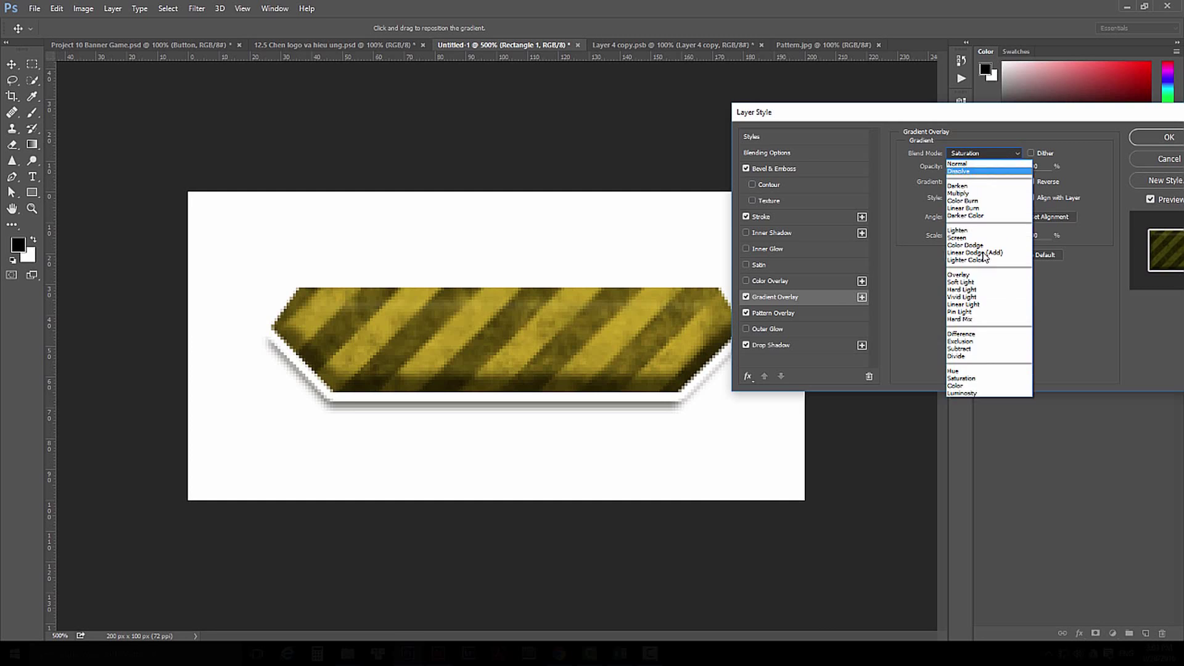
pyautogui.click(956, 386)
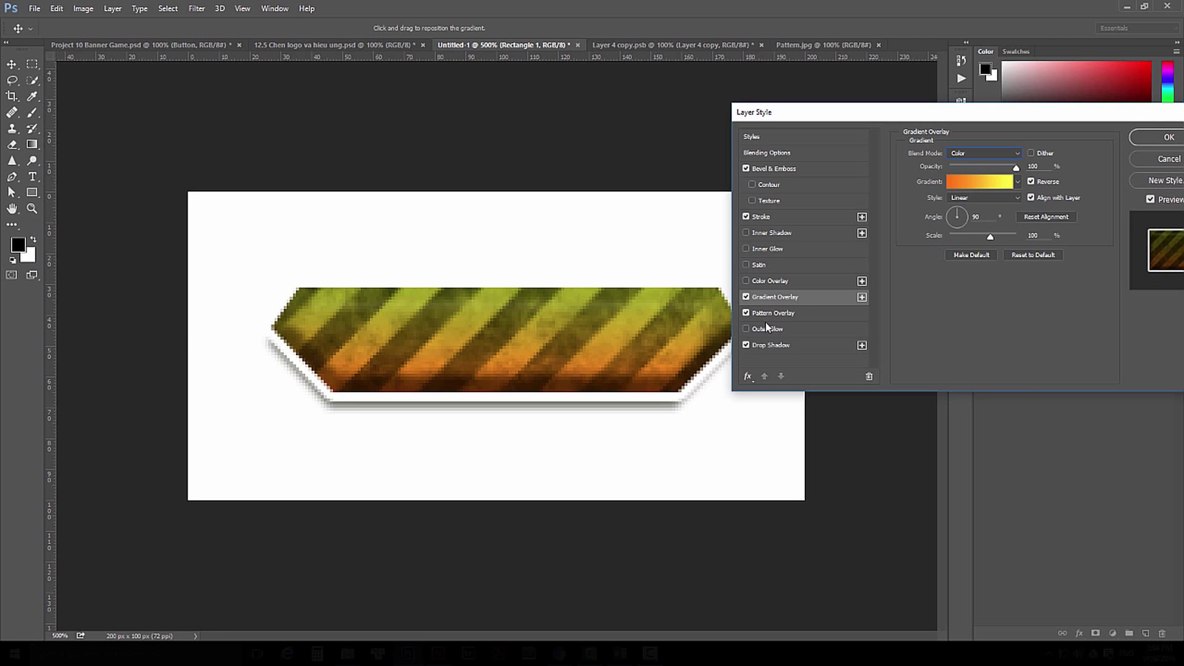
# Step: Reposition the stripes of the Pattern Overlay on the shape and apply the layer styles
pyautogui.click(809, 320)
pyautogui.moveTo(594, 343); pyautogui.dragTo(505, 417)
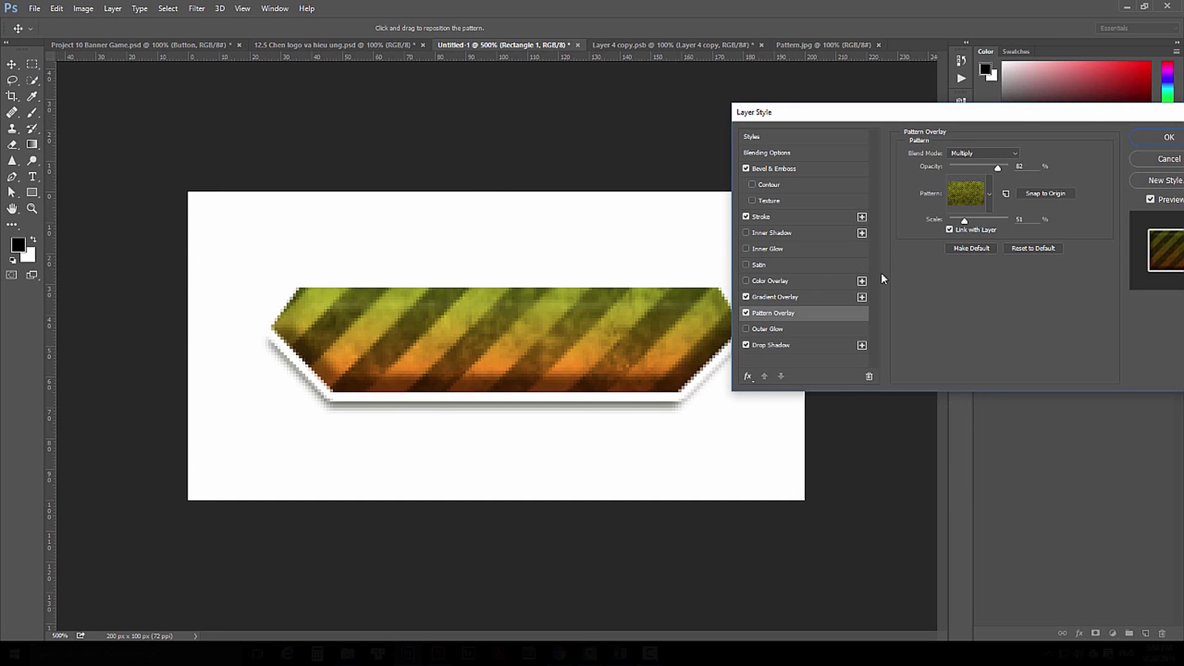
pyautogui.click(1158, 142)
pyautogui.scroll(-2, 479, 320)
pyautogui.scroll(1, 477, 316)
pyautogui.scroll(1, 476, 317)
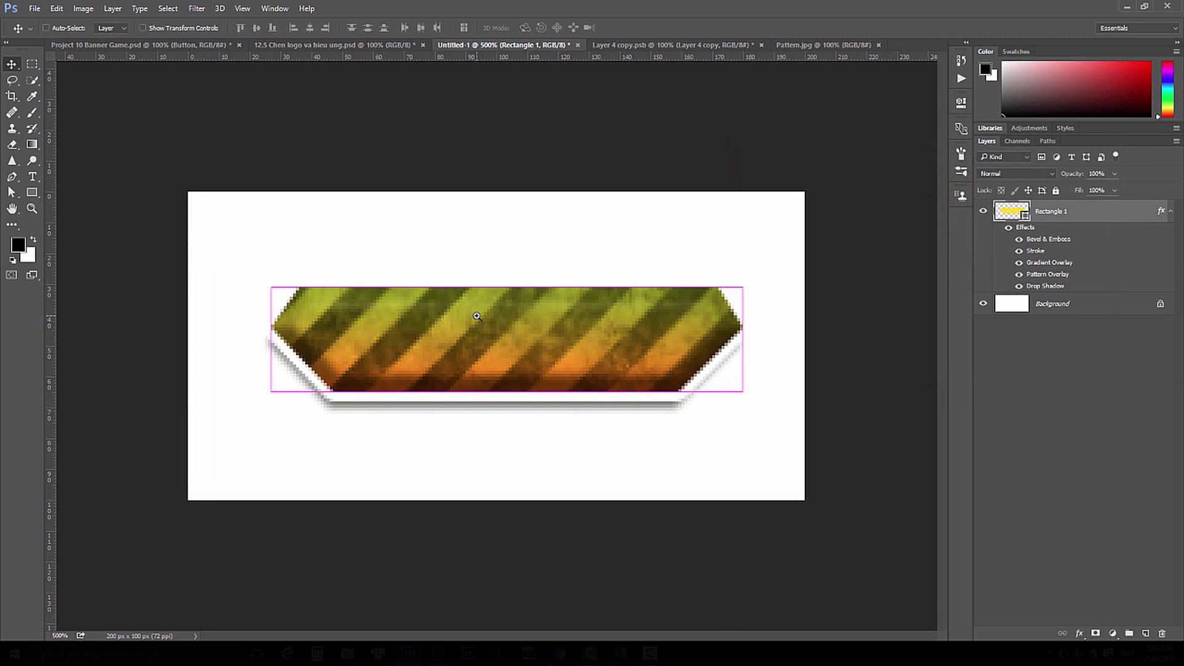
# Step: Open Bullet 1 copy.psd and bring its screw image into the Untitled-1 document, onto the button
pyautogui.hotkey('ctrl', 'o')
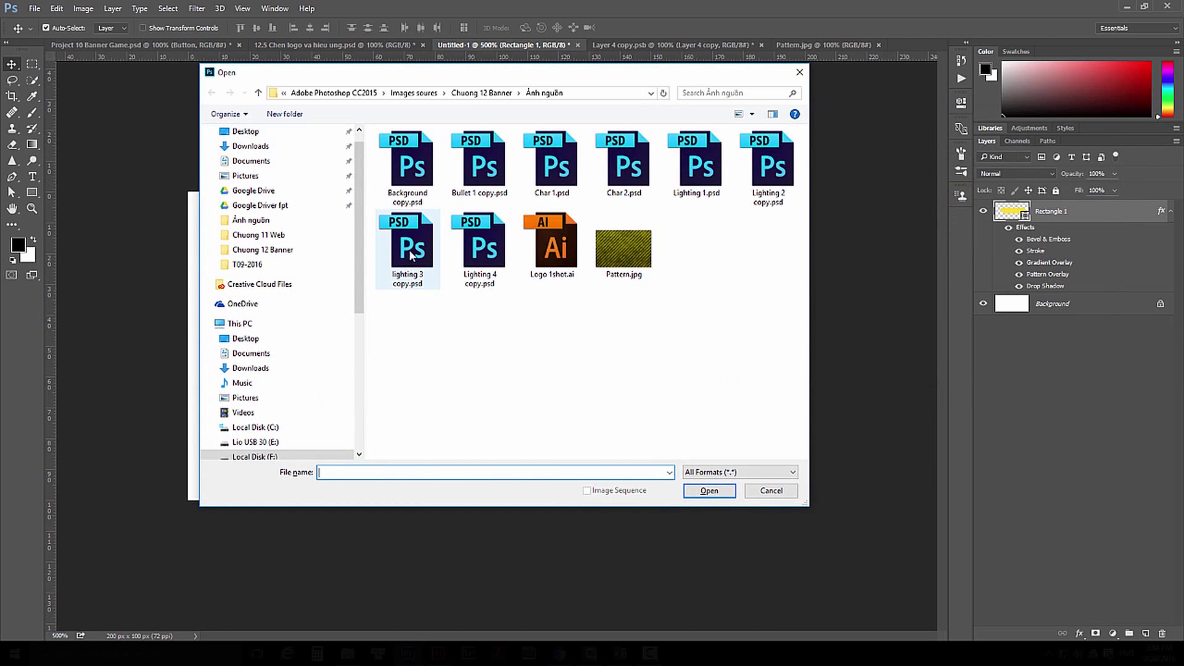
pyautogui.doubleClick(483, 174)
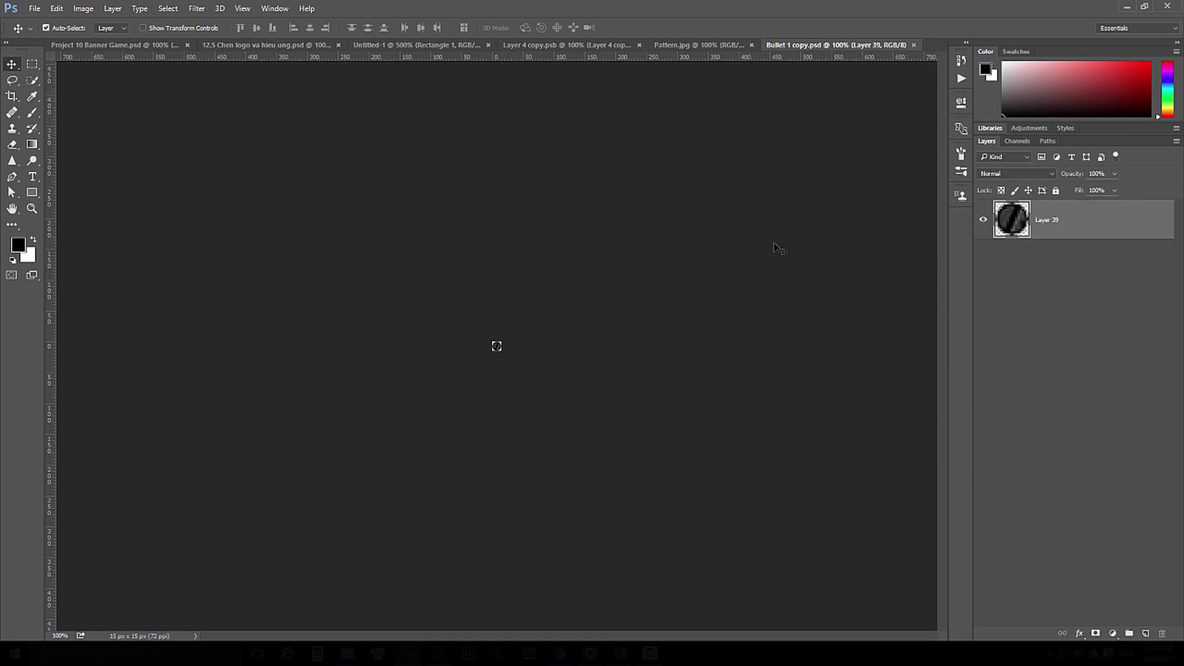
pyautogui.moveTo(496, 348); pyautogui.dragTo(521, 51)
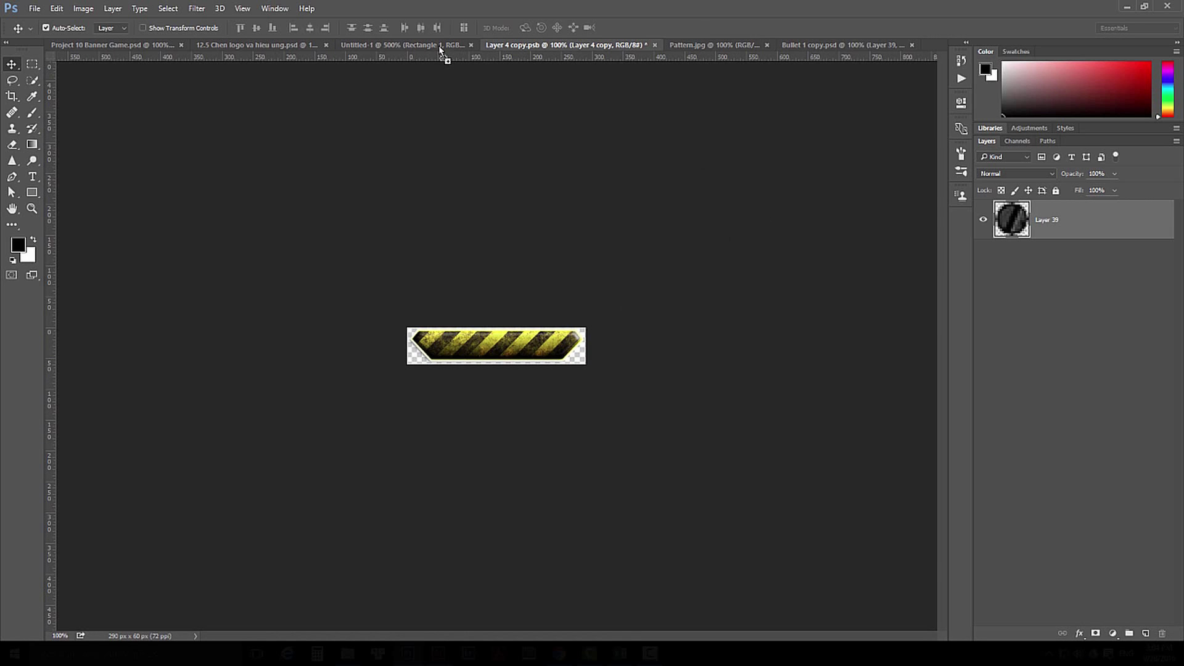
pyautogui.moveTo(424, 47); pyautogui.dragTo(661, 369)
# Step: Resize the screw and have one copy near each of the button's two lower corners
pyautogui.hotkey('ctrl', 't')
pyautogui.press('Return')
pyautogui.hotkey('ctrl', '-')
# Step: Hide the Background layer and convert Rectangle 1, Layer 1 and Layer 1 copy into one smart object
pyautogui.click(983, 349)
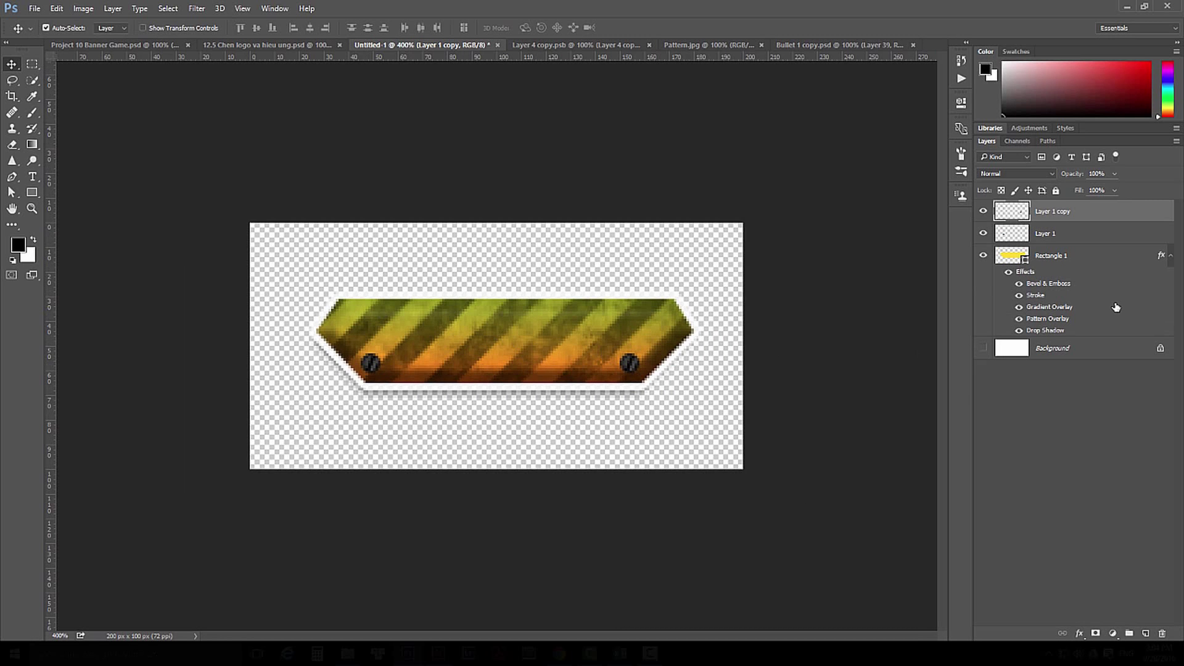
pyautogui.click(1171, 256)
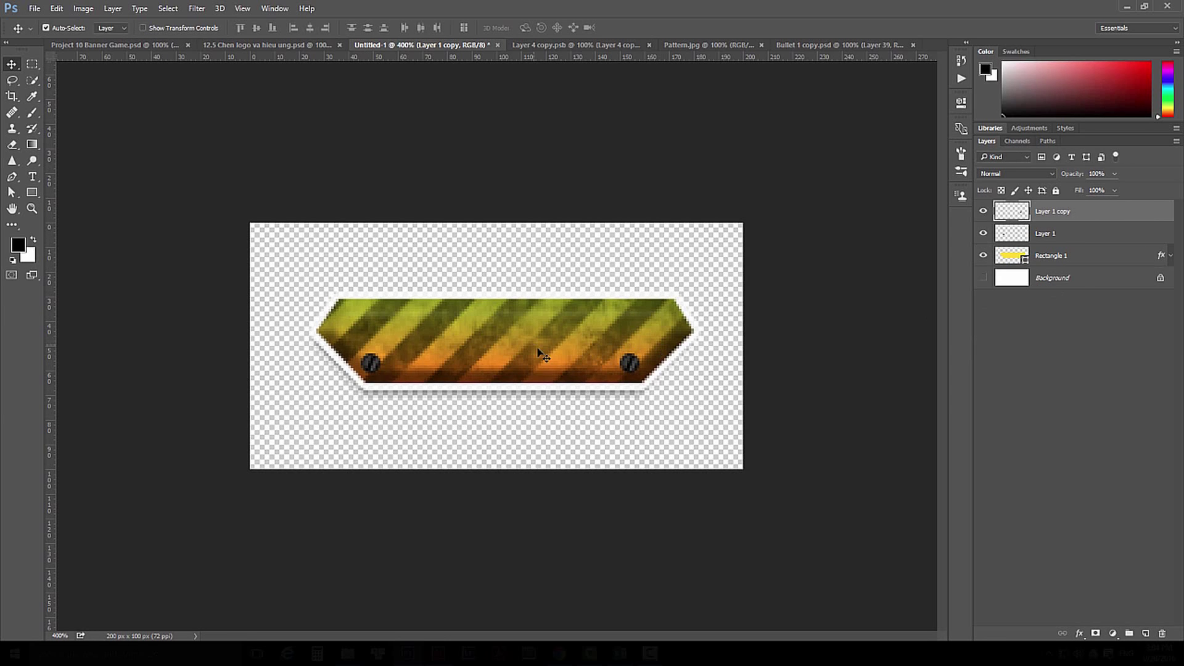
pyautogui.keyDown('shift'); pyautogui.click(1071, 257); pyautogui.keyUp('shift')
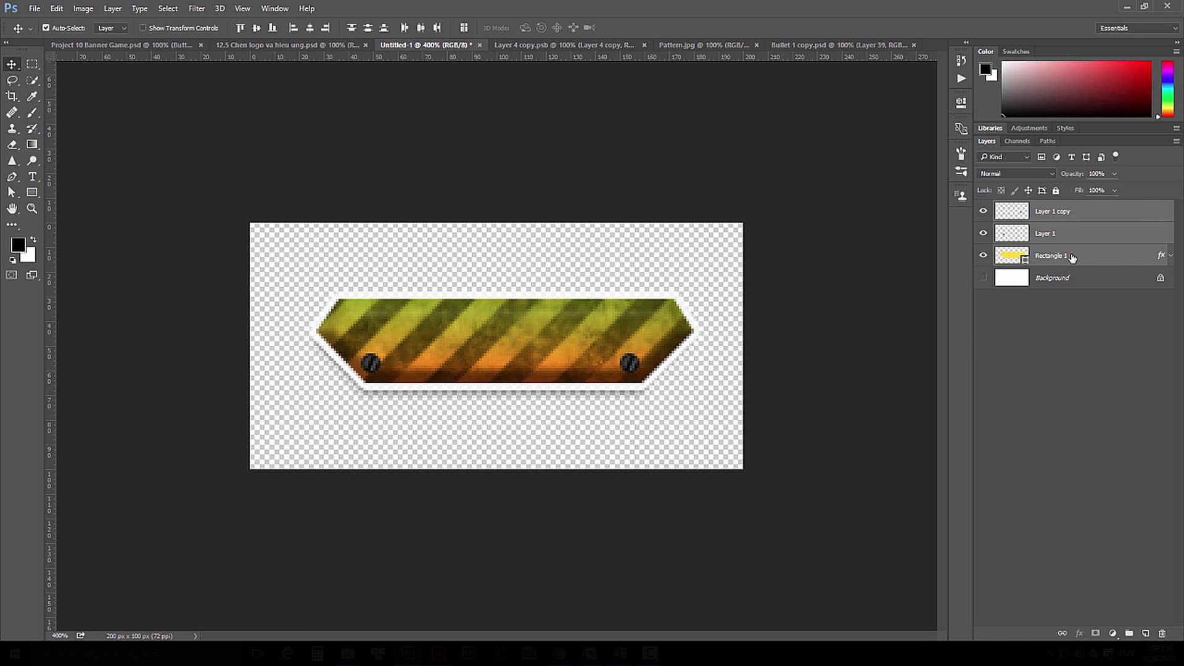
pyautogui.rightClick(1071, 257)
pyautogui.click(999, 228)
# Step: Bring the button smart object into the 12.5 Chen logo va hieu ung.psd banner, resized and placed beneath the slogan
pyautogui.moveTo(620, 378); pyautogui.dragTo(571, 323)
pyautogui.moveTo(462, 253); pyautogui.dragTo(394, 470)
pyautogui.hotkey('ctrl', 't')
pyautogui.press('Return')
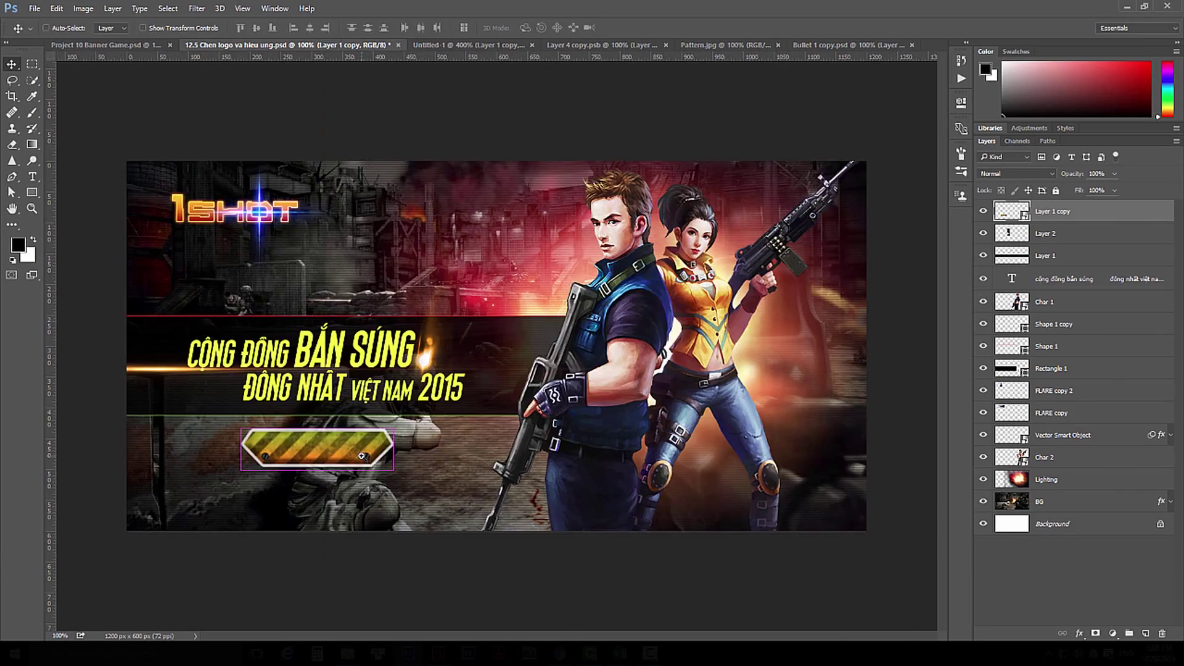
# Step: Add a text layer reading "Chơi ngay" over the striped button
pyautogui.keyDown('ctrl'); pyautogui.click(362, 456); pyautogui.keyUp('ctrl')
pyautogui.keyDown('ctrl'); pyautogui.keyDown('alt'); pyautogui.click(424, 426); pyautogui.keyUp('alt'); pyautogui.keyUp('ctrl')
pyautogui.press('h')
pyautogui.moveTo(424, 427); pyautogui.dragTo(475, 453)
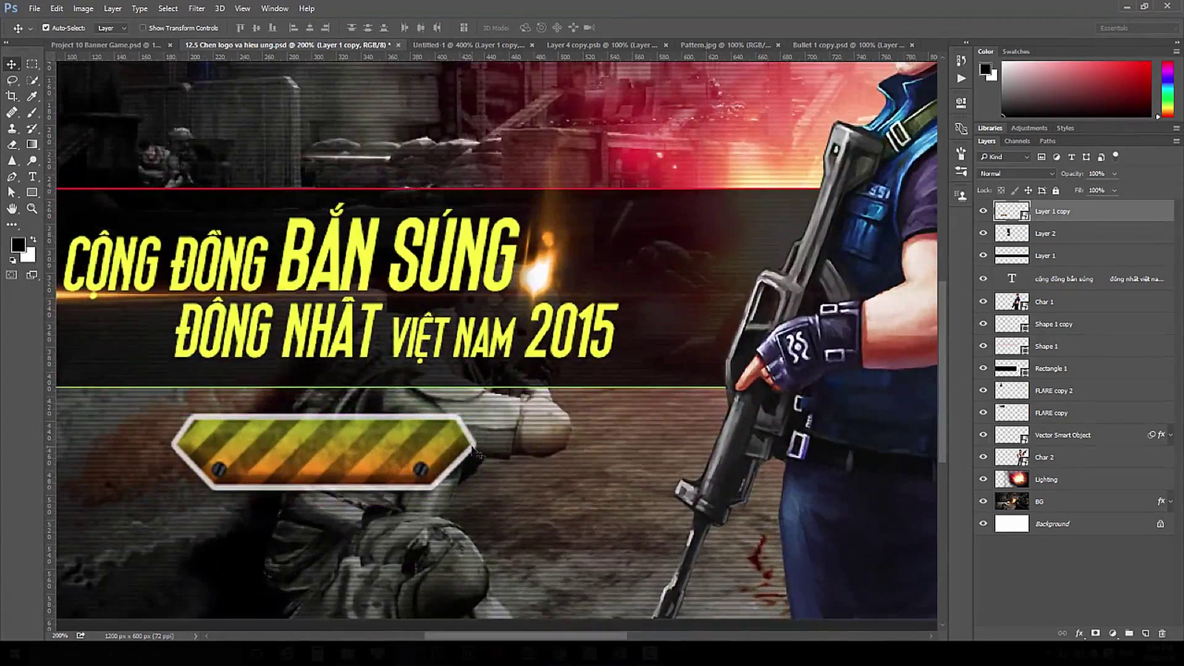
pyautogui.moveTo(353, 450); pyautogui.dragTo(566, 412)
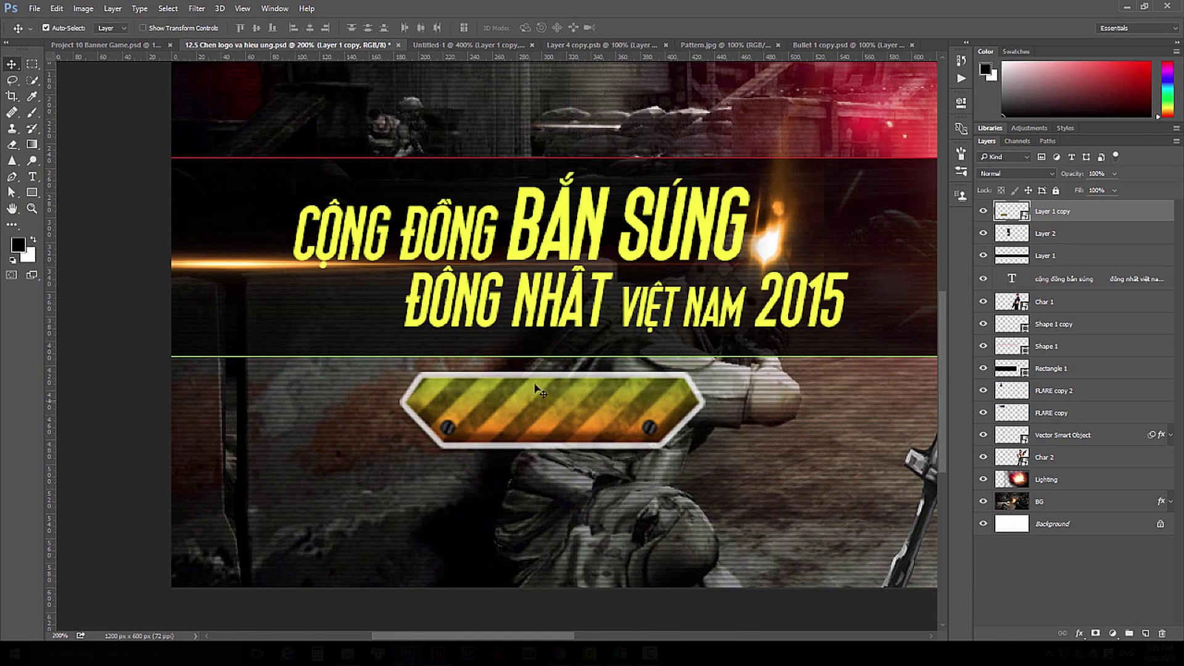
pyautogui.press('t')
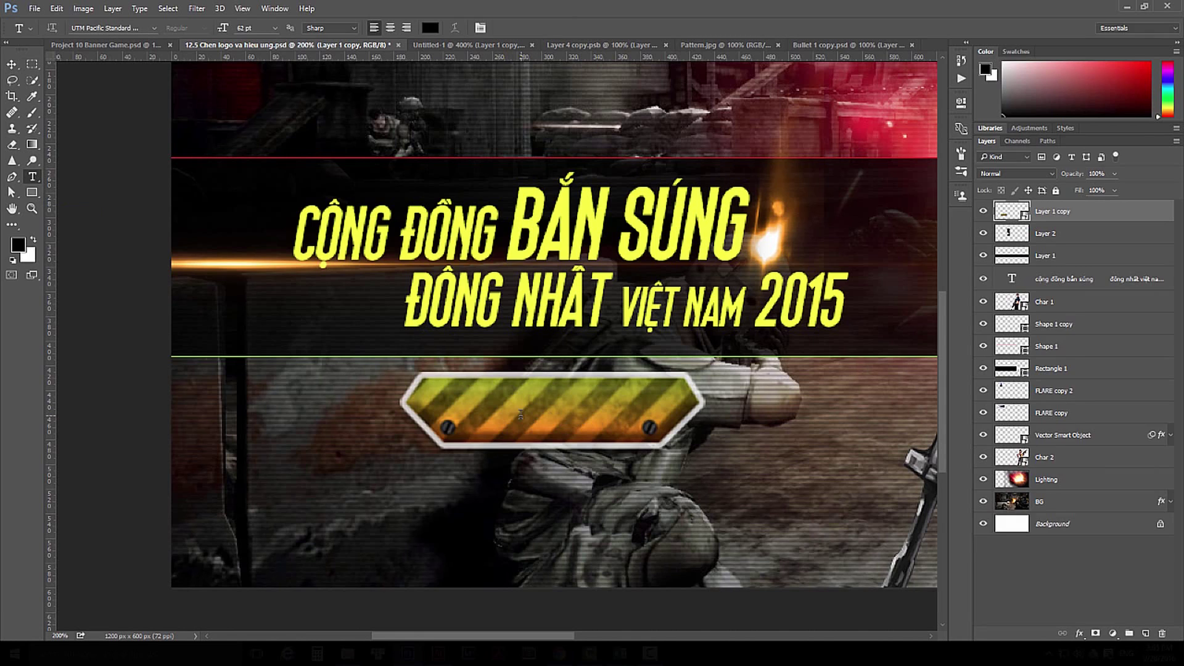
pyautogui.click(520, 415)
pyautogui.write('CHƠI Ngay')
# Step: Change the font of the whole button text to UTM Eremitage Regular
pyautogui.hotkey('ctrl', 'a')
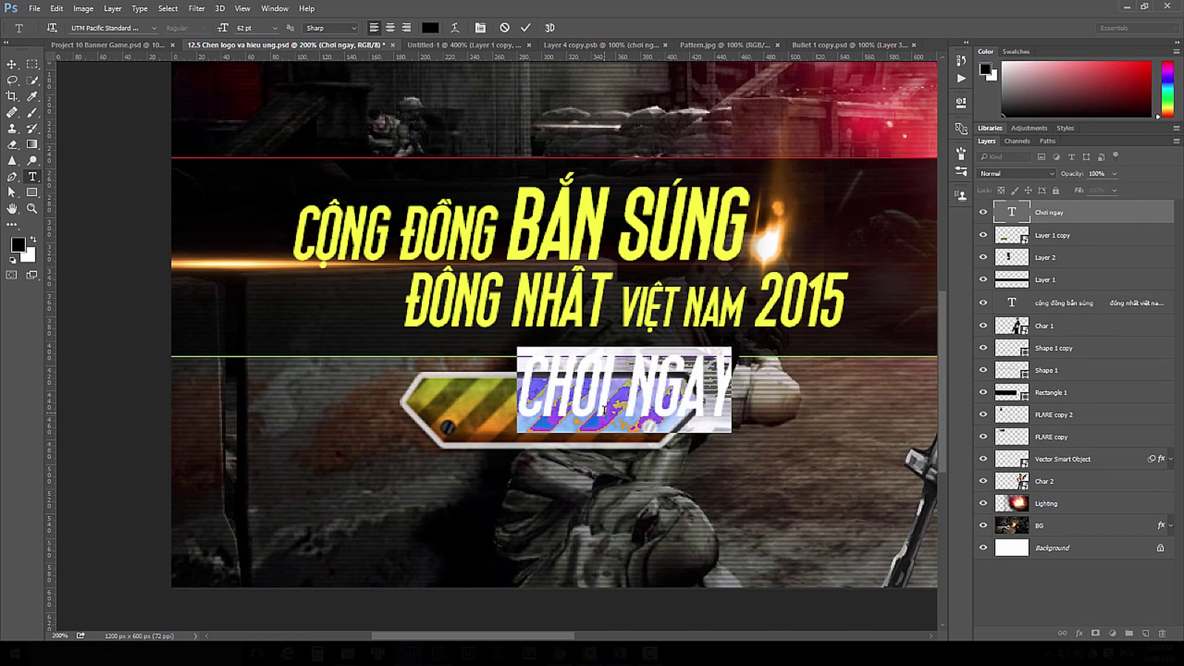
pyautogui.click(118, 28)
pyautogui.write('UTM Eremitage Regular')
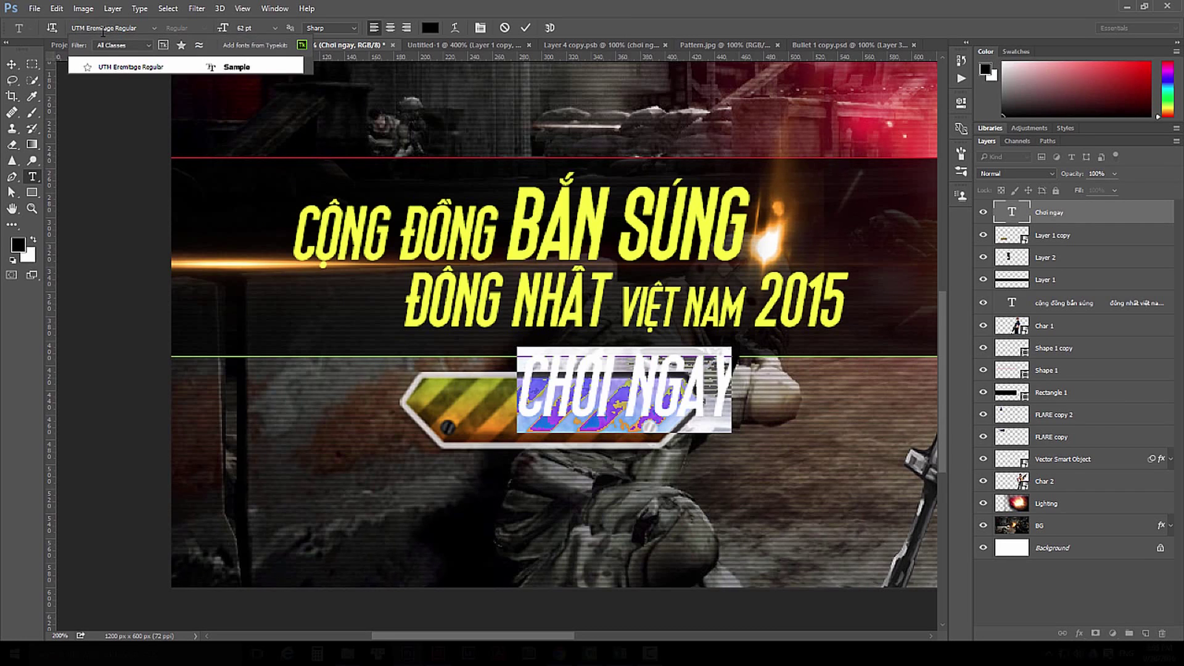
pyautogui.press('Return')
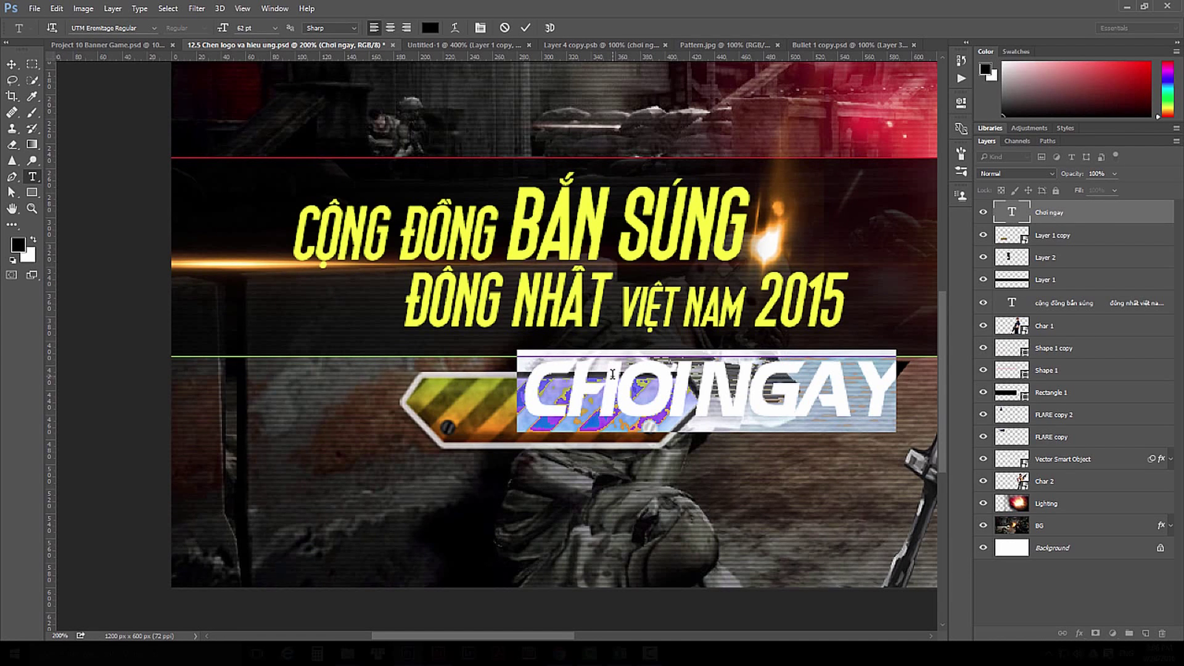
# Step: Reduce the button text's size to 37 pt and commit the text
pyautogui.hotkey('ctrl', 'shift', ',')
pyautogui.hotkey('ctrl', 'shift', ',')
pyautogui.hotkey('ctrl', 'shift', ',')
pyautogui.hotkey('ctrl', 'shift', ',')
pyautogui.hotkey('ctrl', 'shift', ',')
pyautogui.hotkey('ctrl', 'shift', ',')
pyautogui.hotkey('ctrl', 'shift', ',')
pyautogui.hotkey('ctrl', 'shift', ',')
pyautogui.hotkey('ctrl', 'shift', ',')
pyautogui.hotkey('ctrl', 'shift', ',')
pyautogui.hotkey('ctrl', 'shift', ',')
pyautogui.hotkey('ctrl', 'shift', ',')
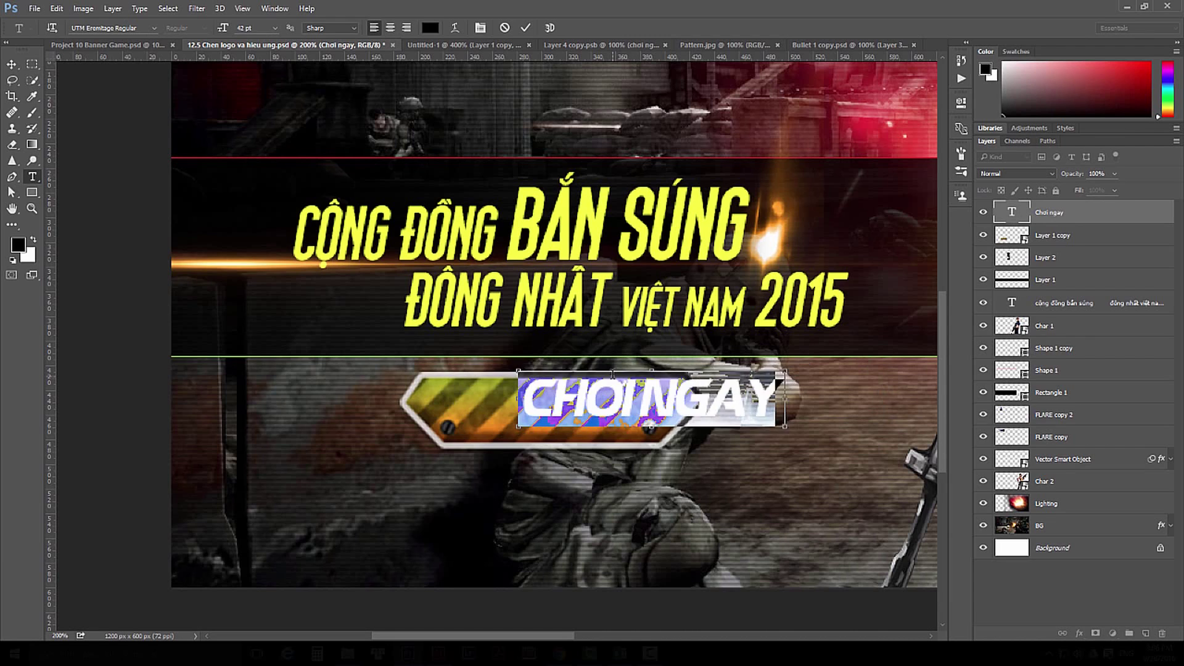
pyautogui.hotkey('ctrl', 'Return')
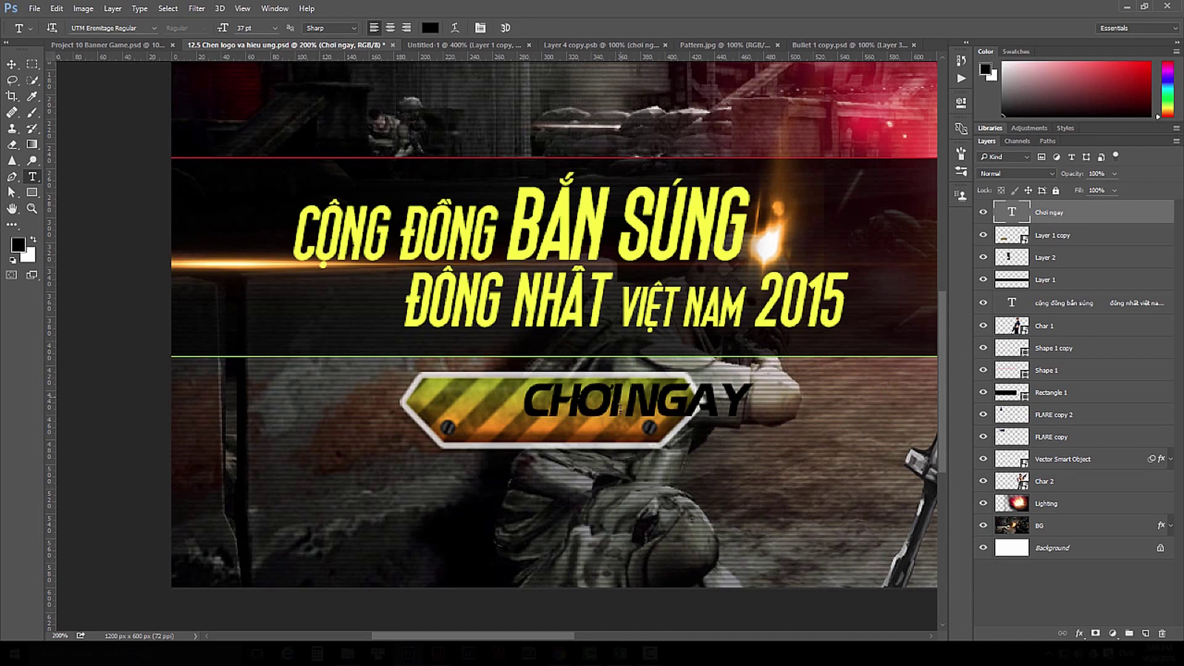
# Step: Center the text on the button and scale it proportionally to about 89% so it fits inside
pyautogui.press('v')
pyautogui.moveTo(616, 408); pyautogui.dragTo(546, 415)
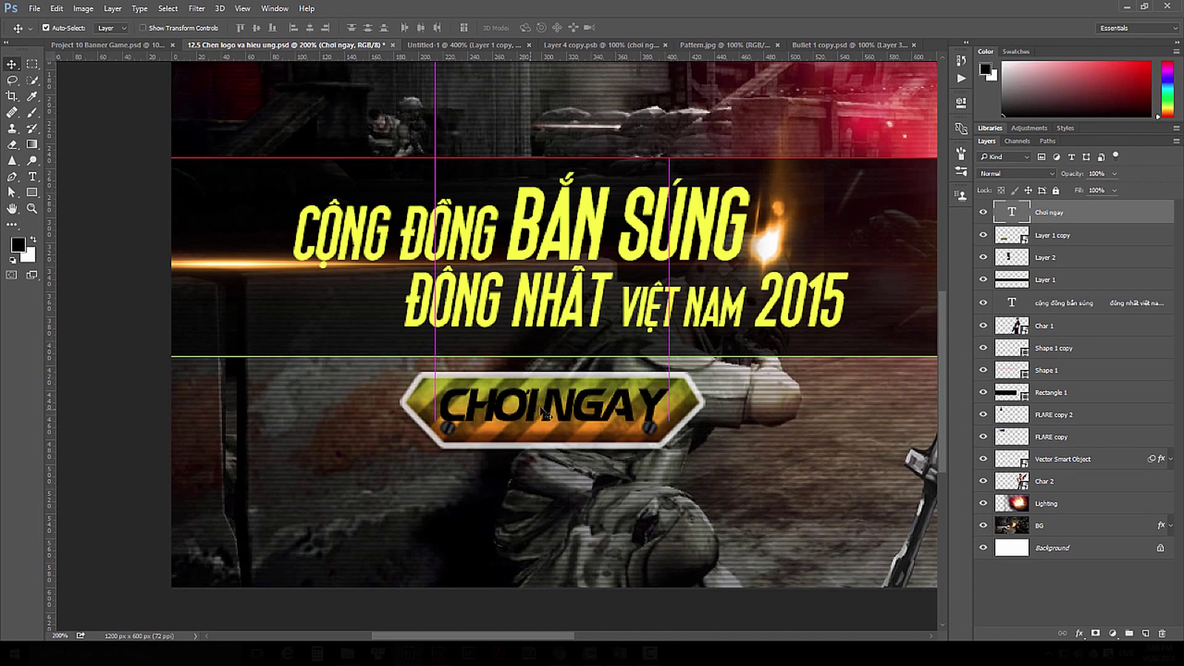
pyautogui.hotkey('ctrl', 't')
pyautogui.moveTo(668, 380); pyautogui.dragTo(656, 386)
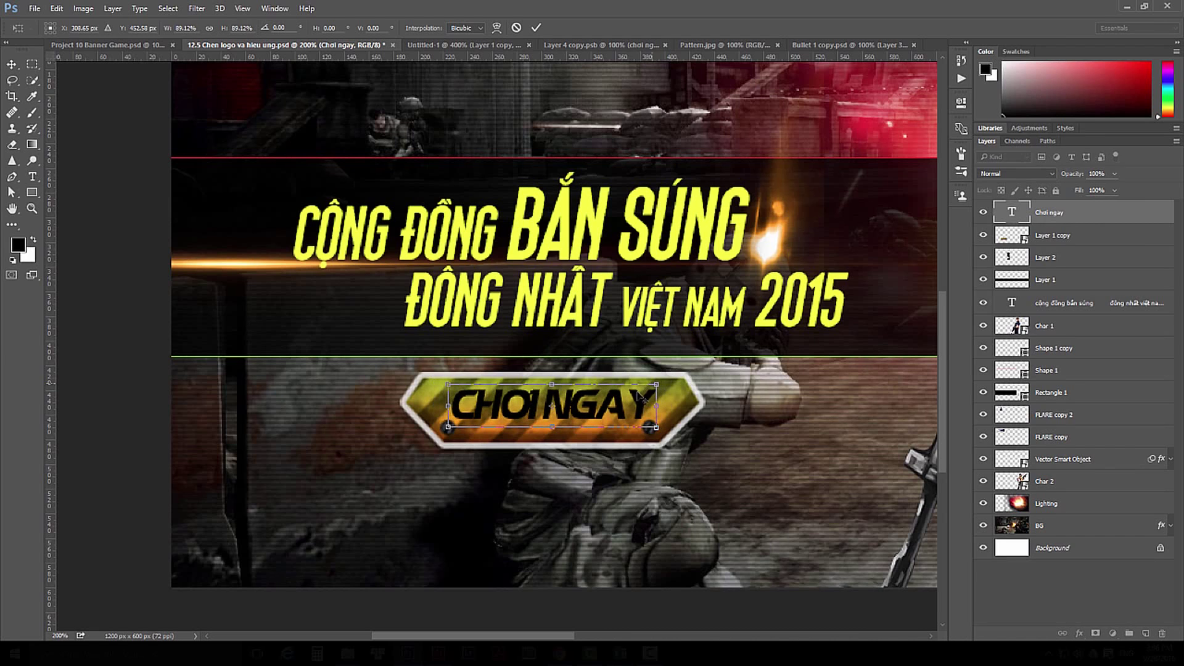
pyautogui.press('Return')
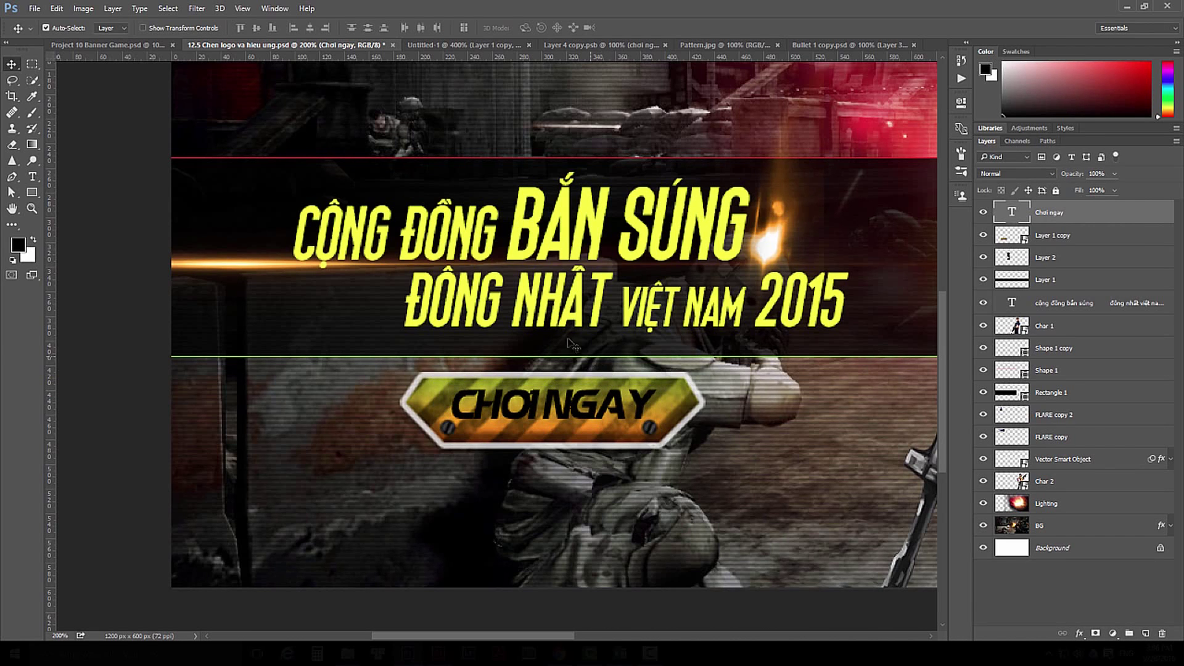
# Step: Check the reference banner's button, then give the banner text a yellow Color Overlay at 100% opacity
pyautogui.click(114, 44)
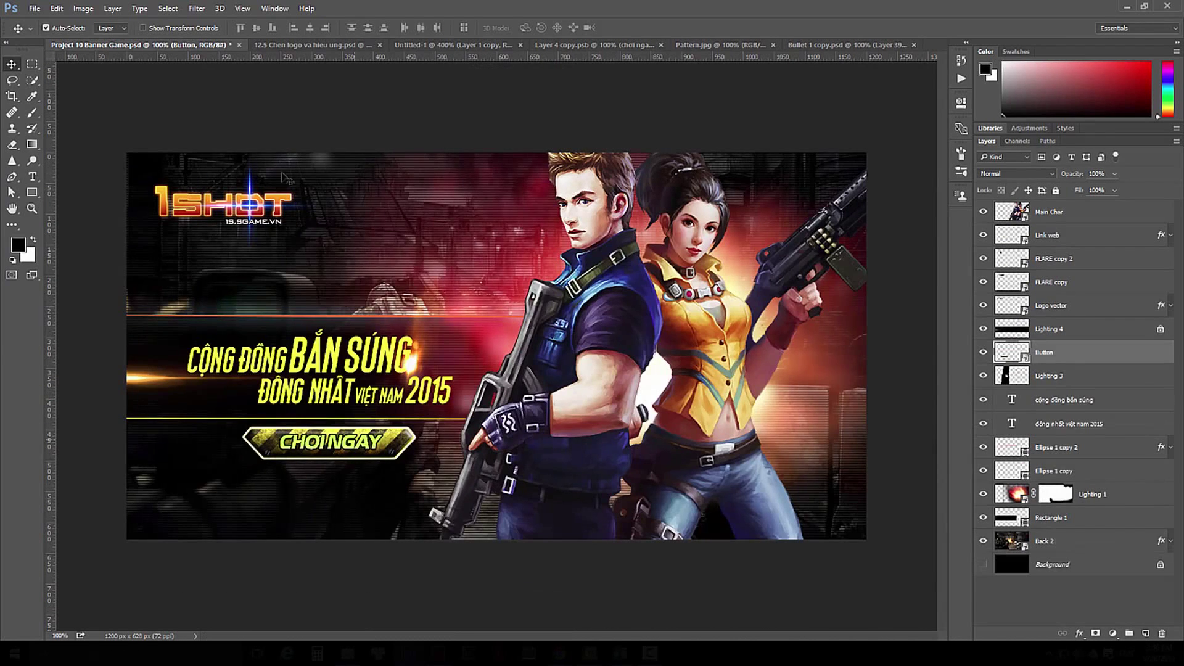
pyautogui.click(278, 45)
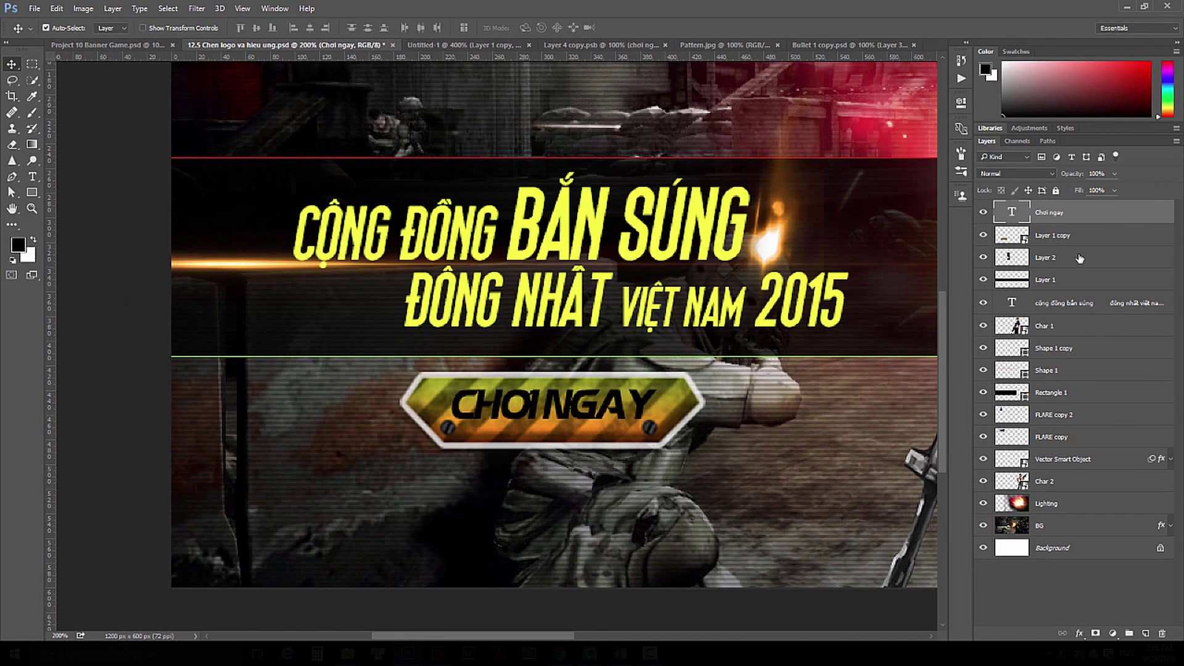
pyautogui.doubleClick(1135, 218)
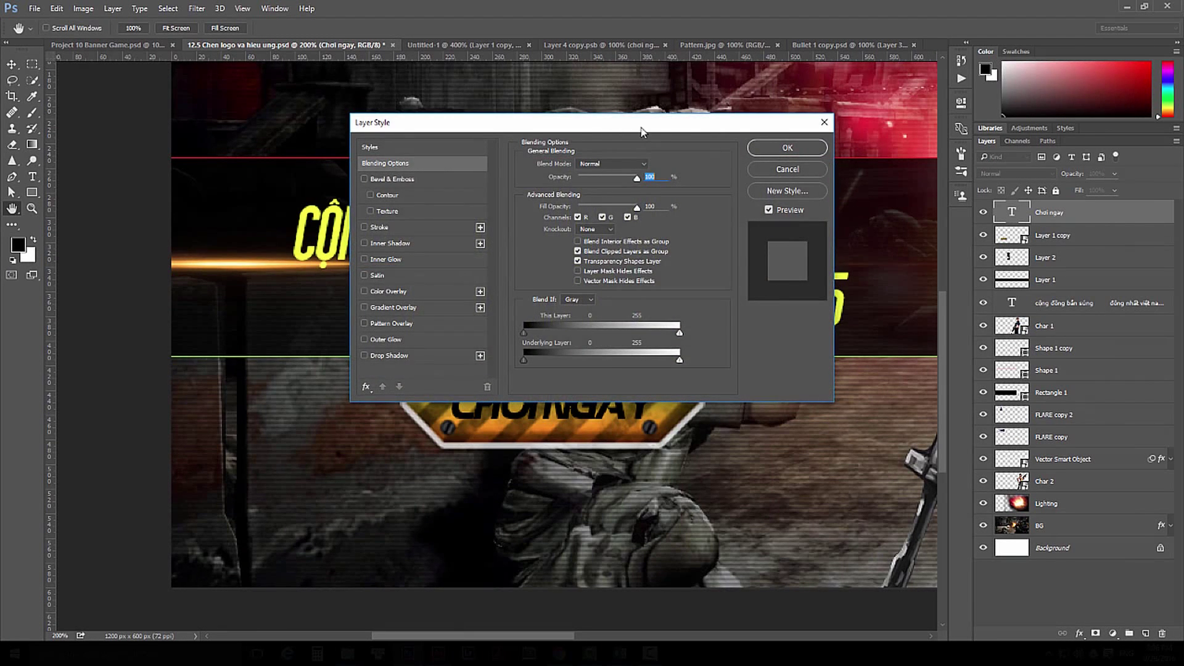
pyautogui.moveTo(641, 131); pyautogui.dragTo(674, 79)
pyautogui.click(457, 240)
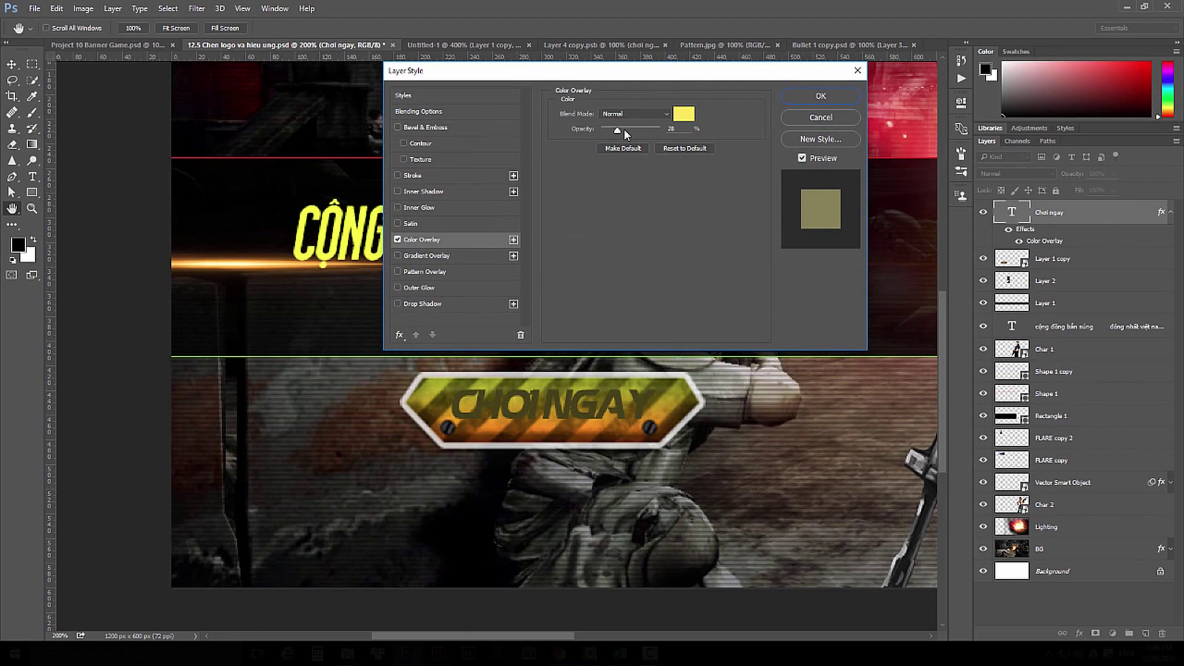
pyautogui.moveTo(616, 128); pyautogui.dragTo(667, 136)
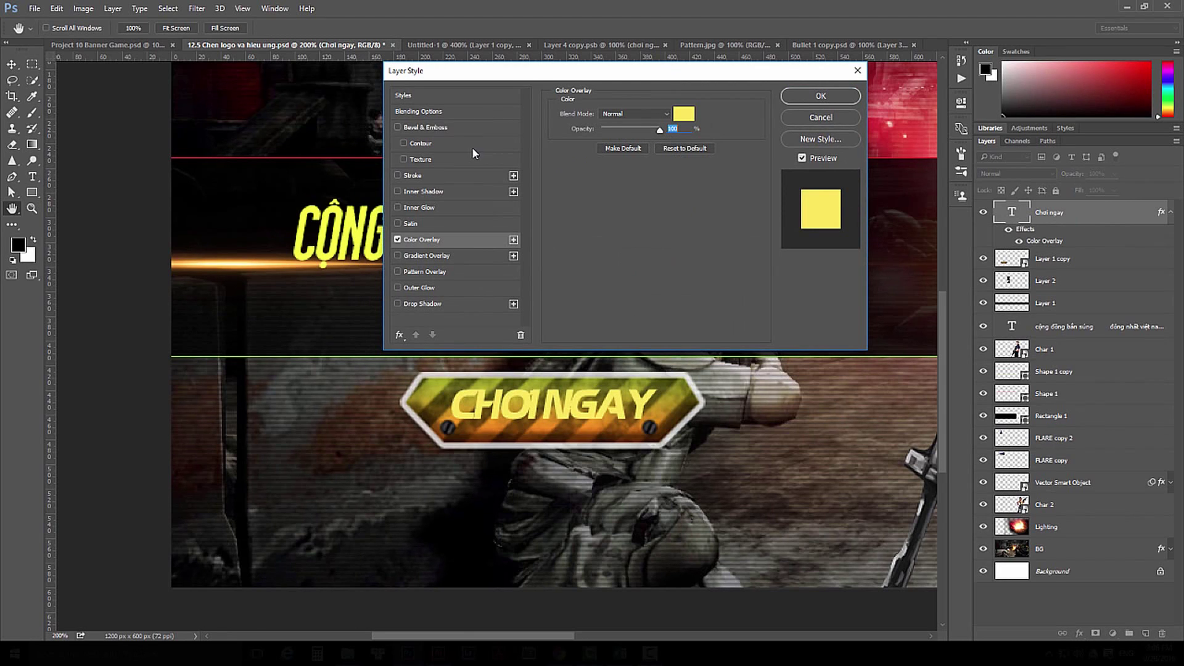
# Step: Add a 3 px black (000000) outside Stroke to the button text and apply the layer styles
pyautogui.click(456, 177)
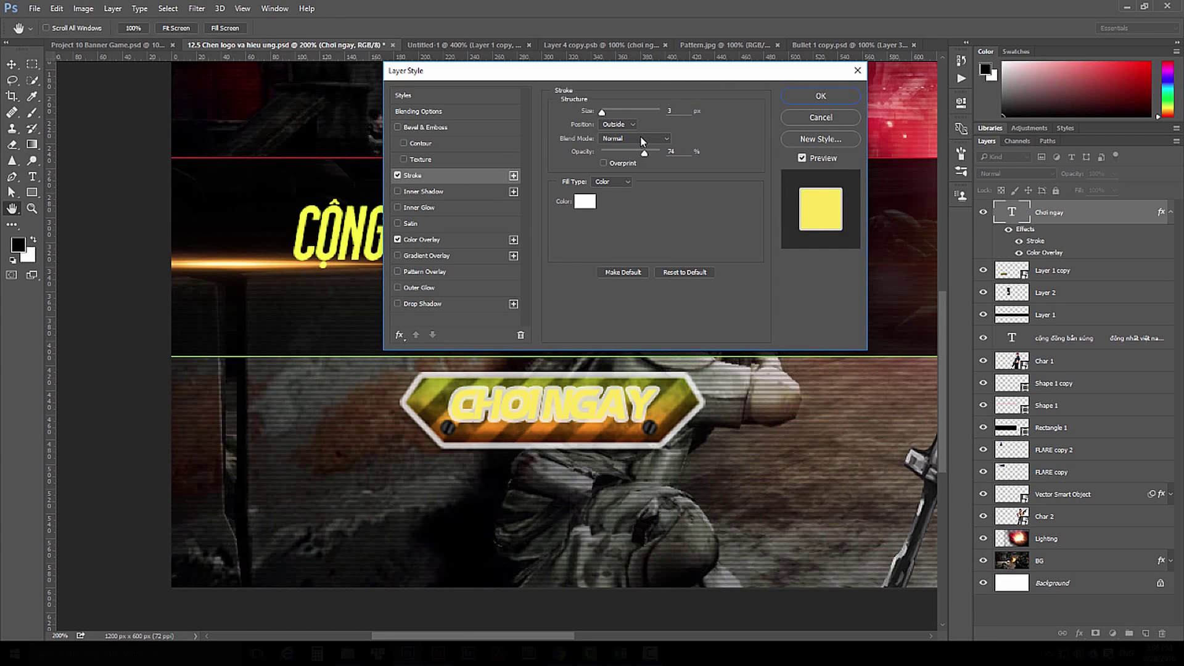
pyautogui.click(583, 205)
pyautogui.click(580, 339)
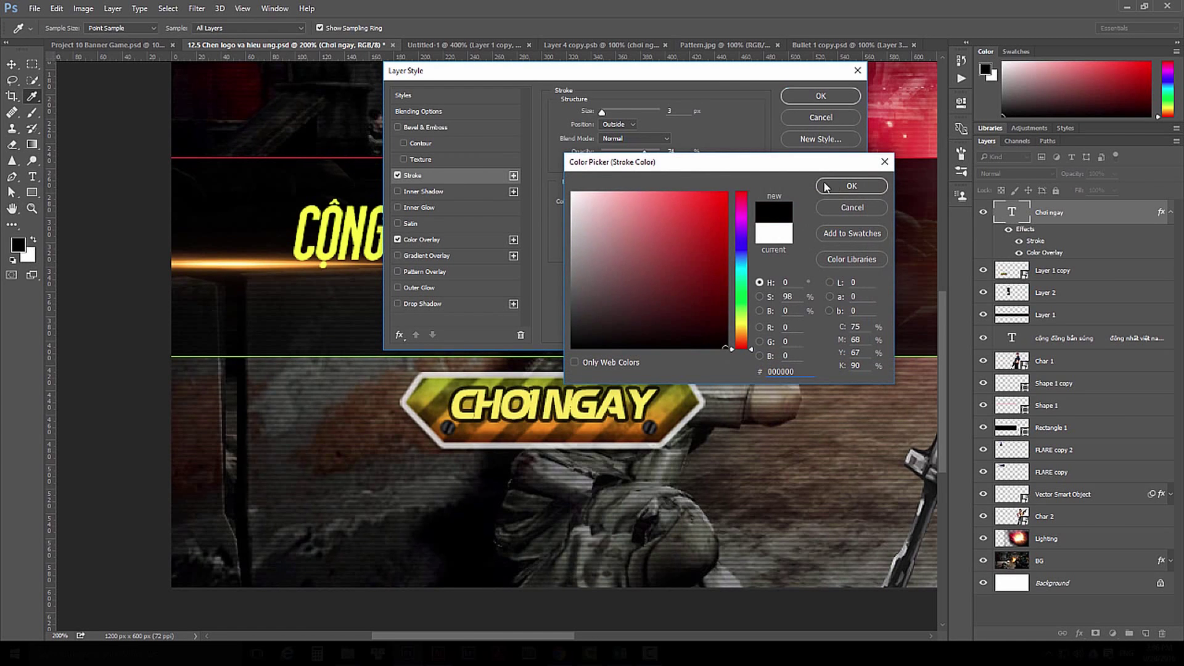
pyautogui.click(852, 187)
pyautogui.press('Down')
pyautogui.press('Up')
pyautogui.press('Down')
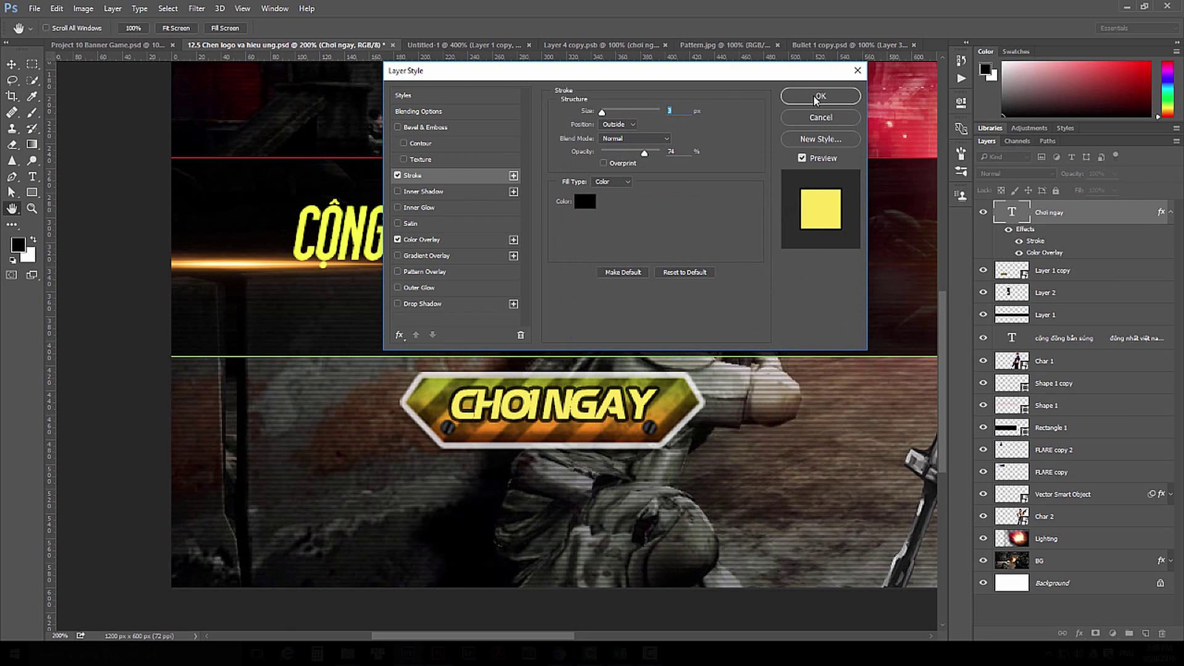
pyautogui.click(821, 97)
# Step: Move the button and its text together slightly down and to the left beneath the slogan
pyautogui.hotkey('ctrl', 'space')
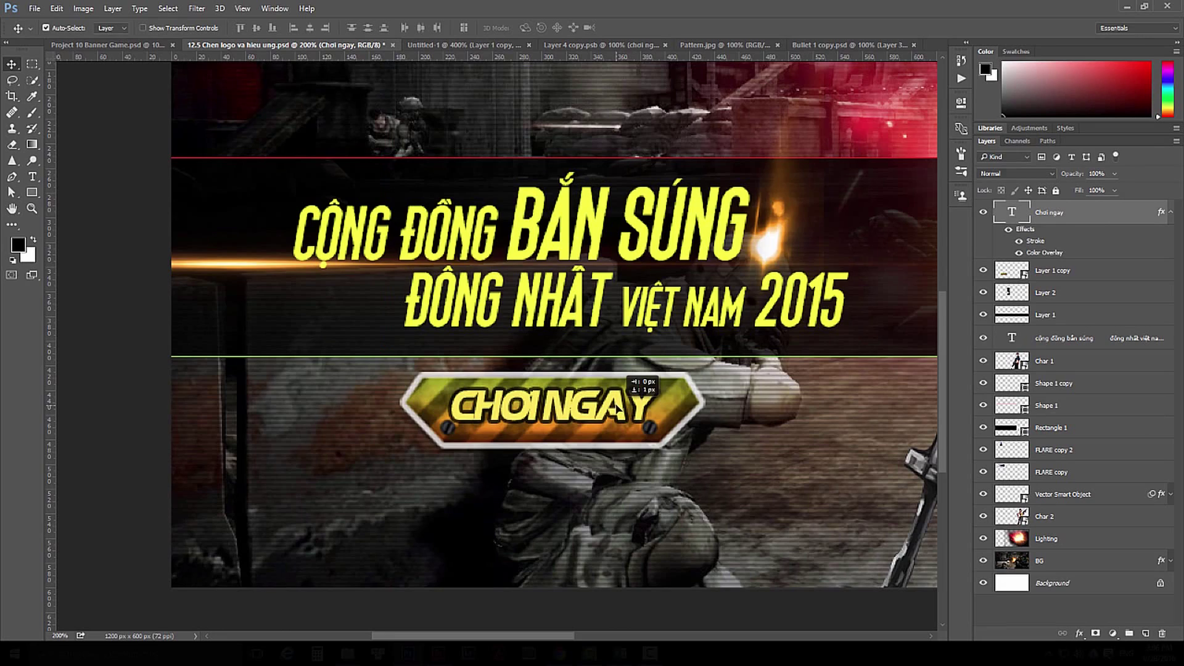
pyautogui.hotkey('ctrl', '-')
pyautogui.hotkey('ctrl', '-')
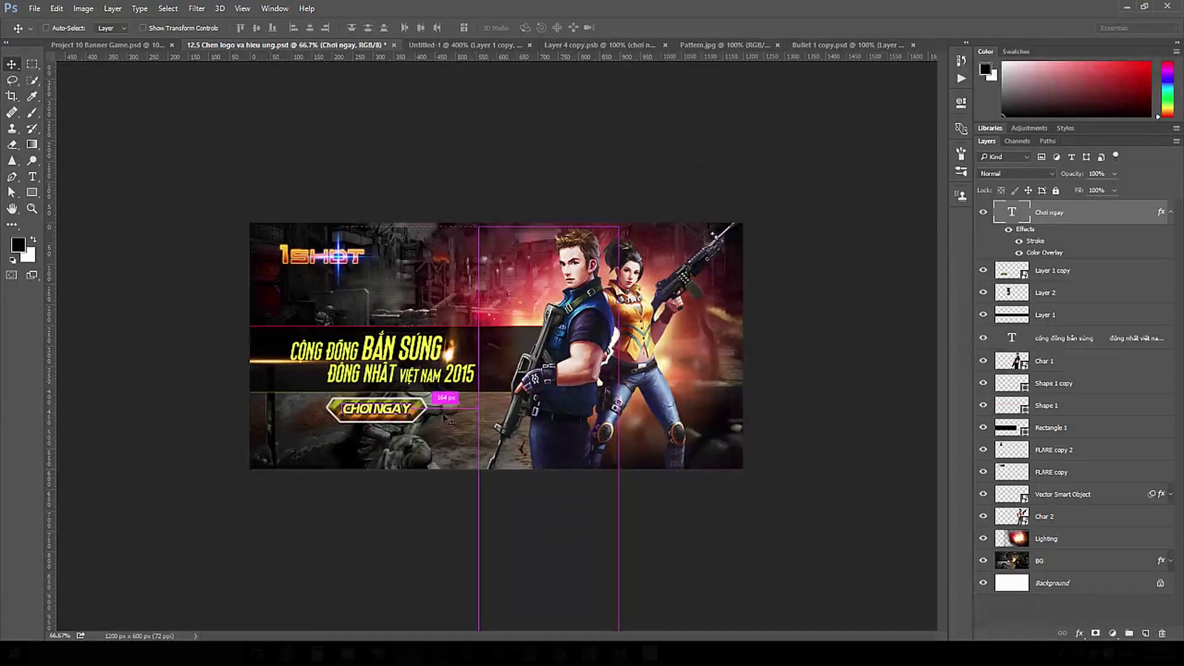
pyautogui.moveTo(393, 421); pyautogui.dragTo(386, 426)
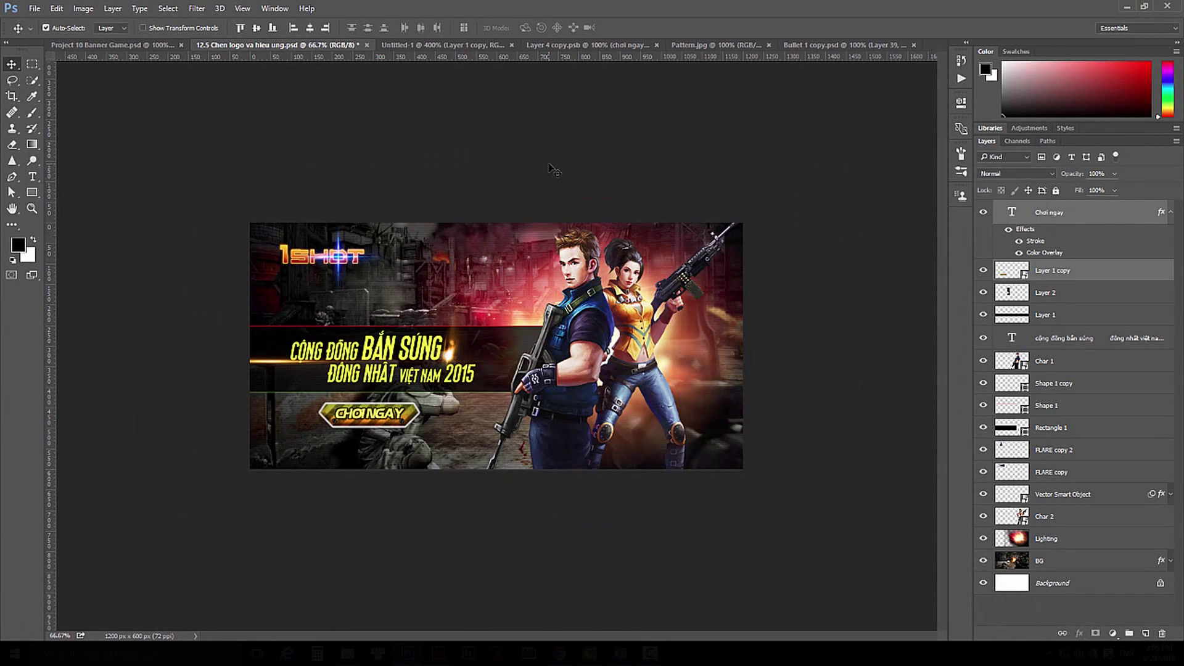